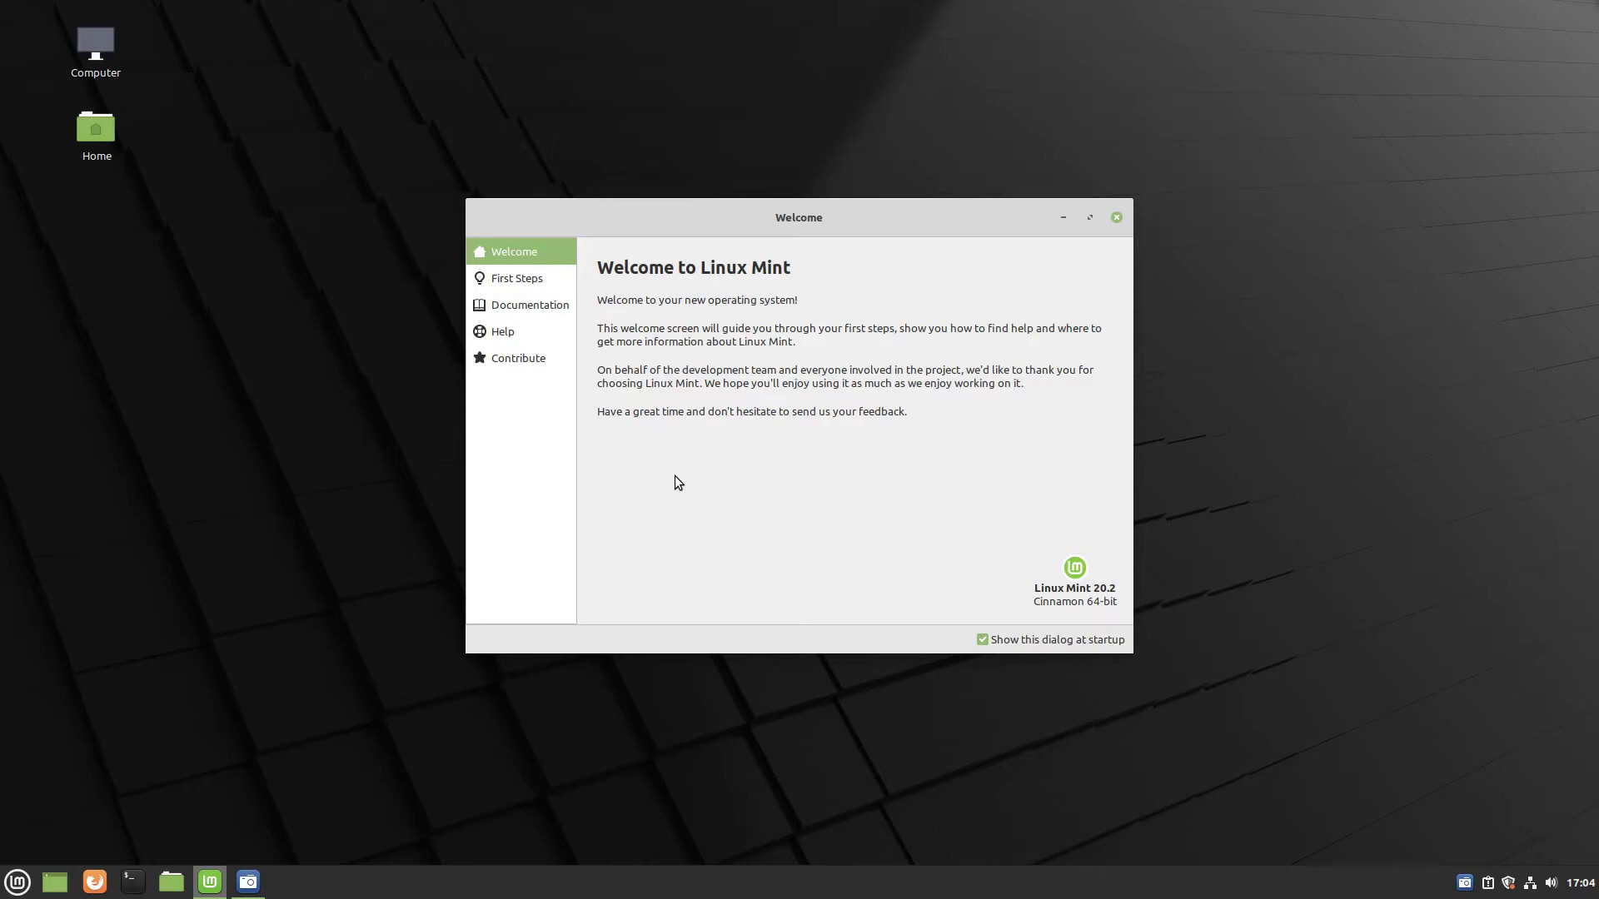
- On First Steps, try red and blue, then settle on the green desktop colour
{"action": "left_click", "coordinate": [516, 281]}
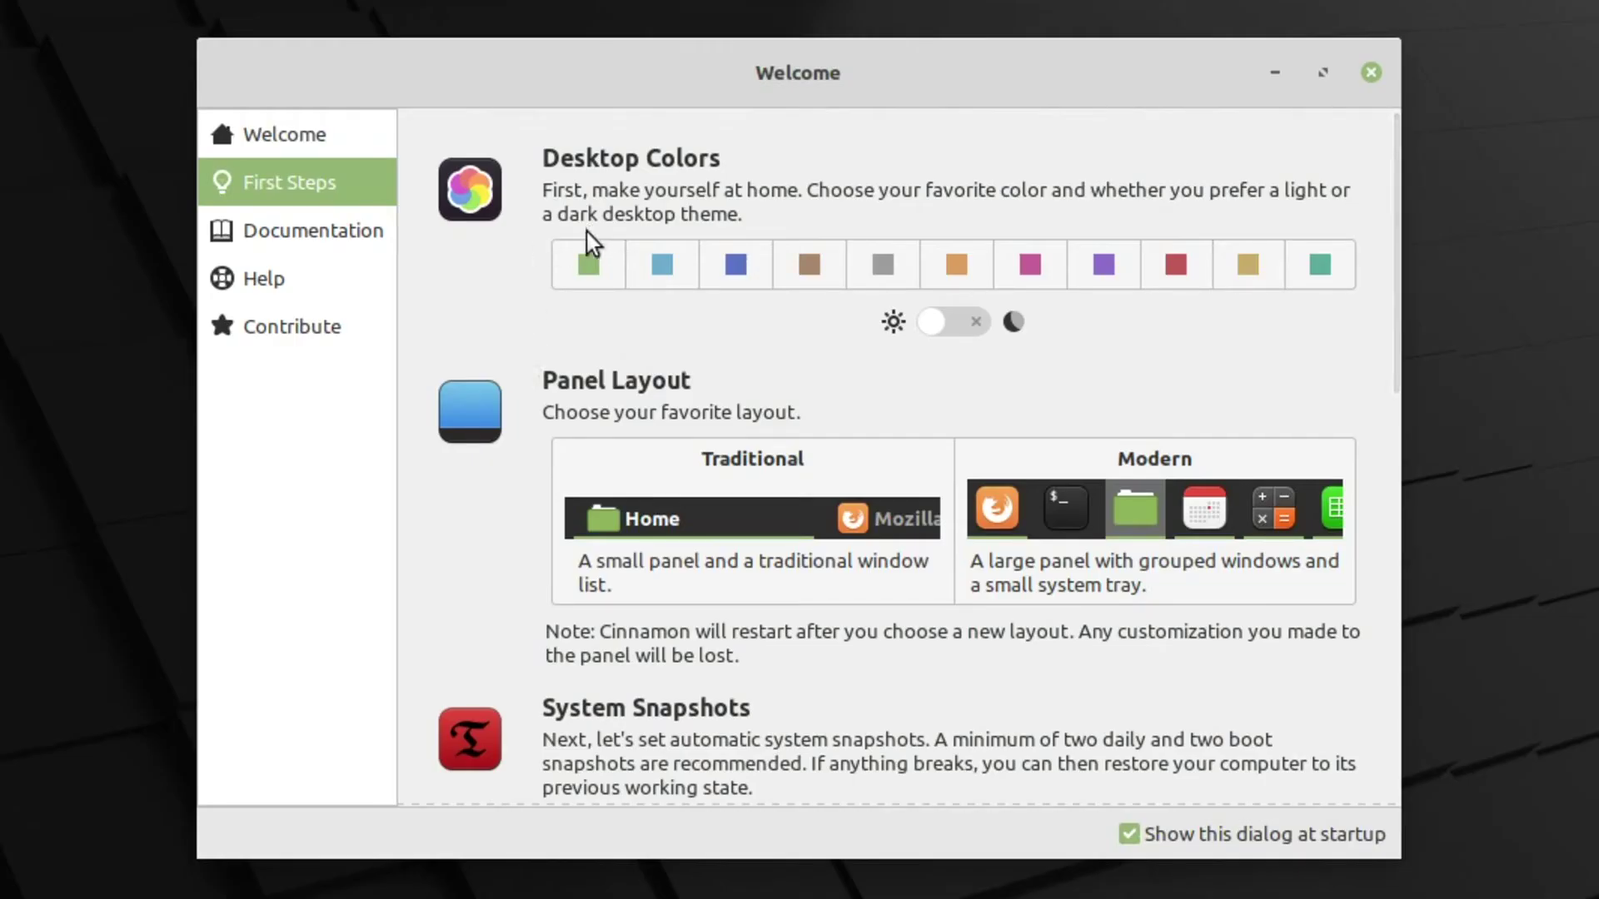
{"action": "left_click", "coordinate": [1176, 265]}
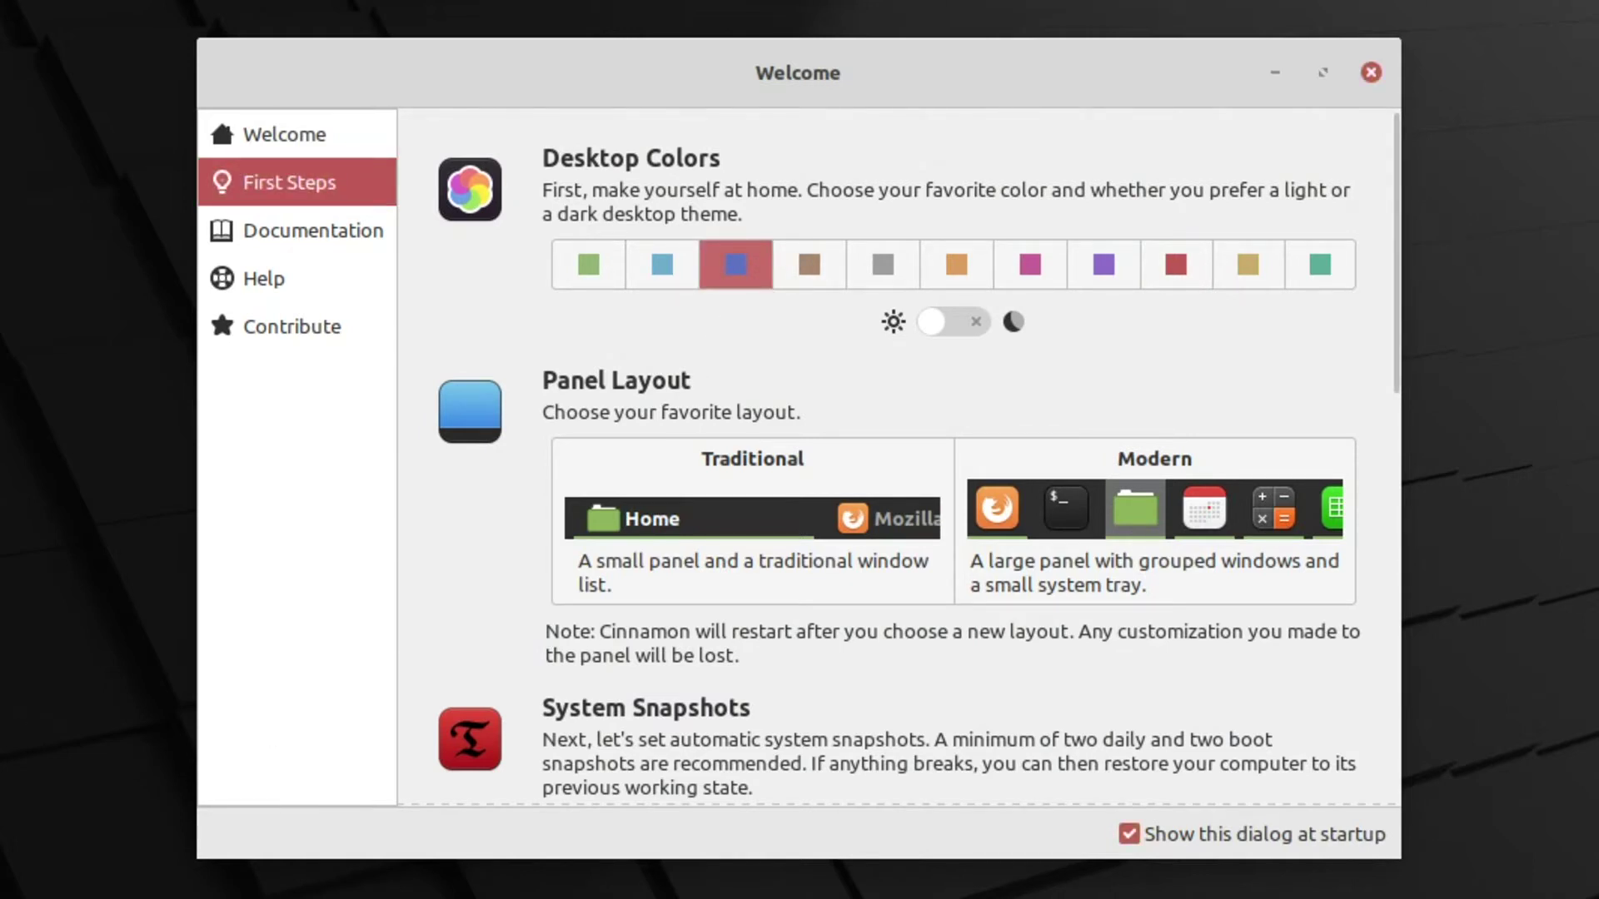
{"action": "left_click", "coordinate": [736, 265]}
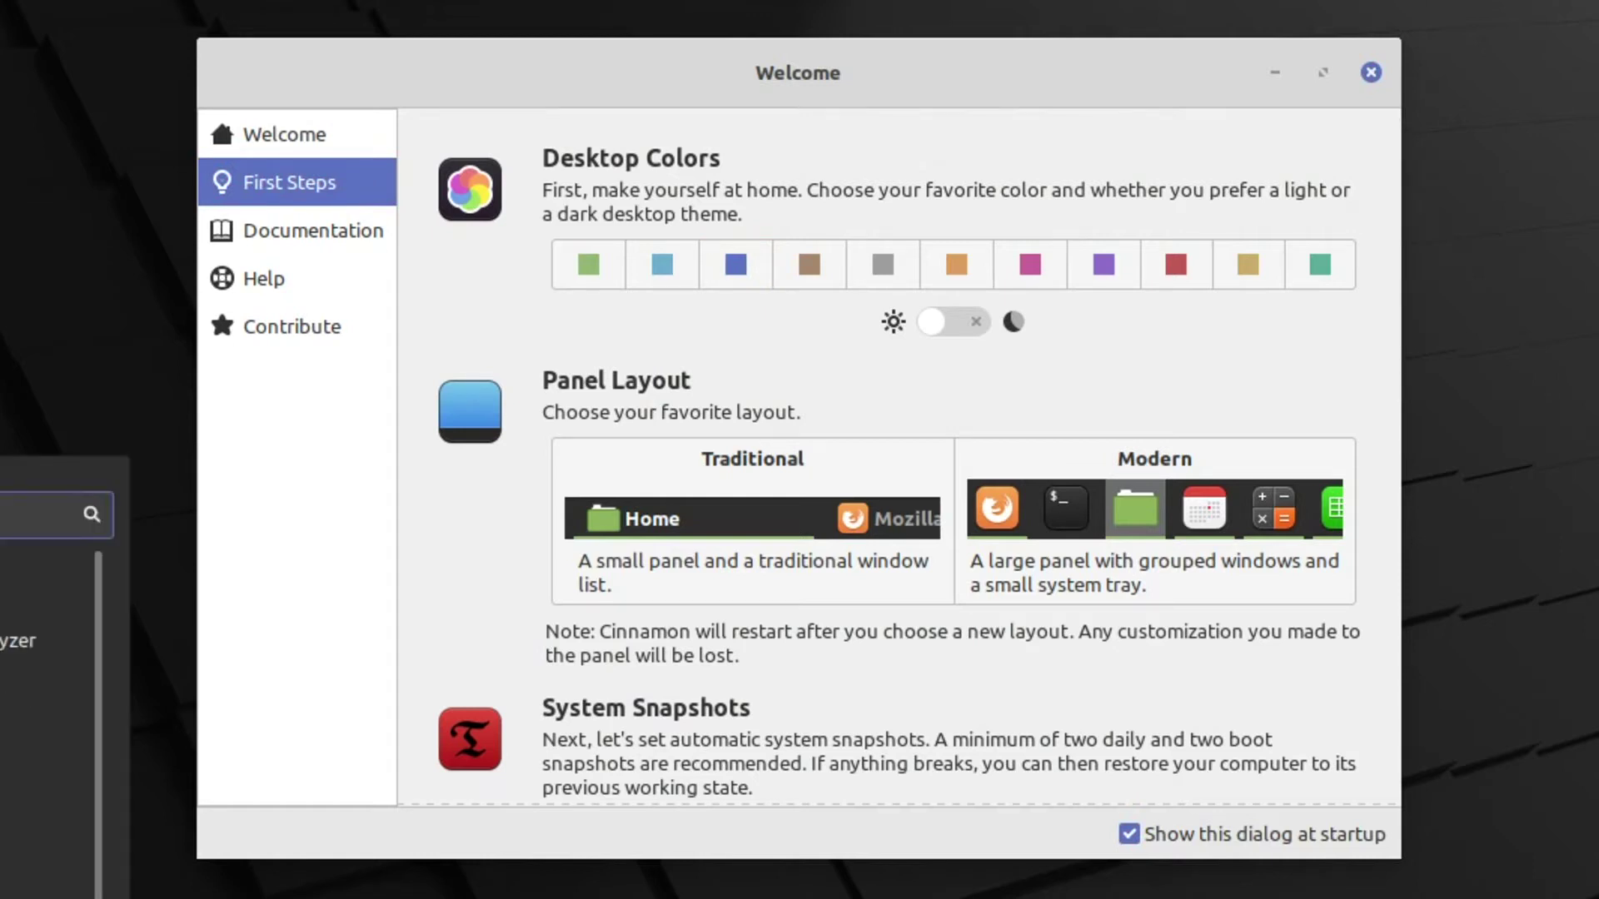
{"action": "left_click", "coordinate": [588, 264]}
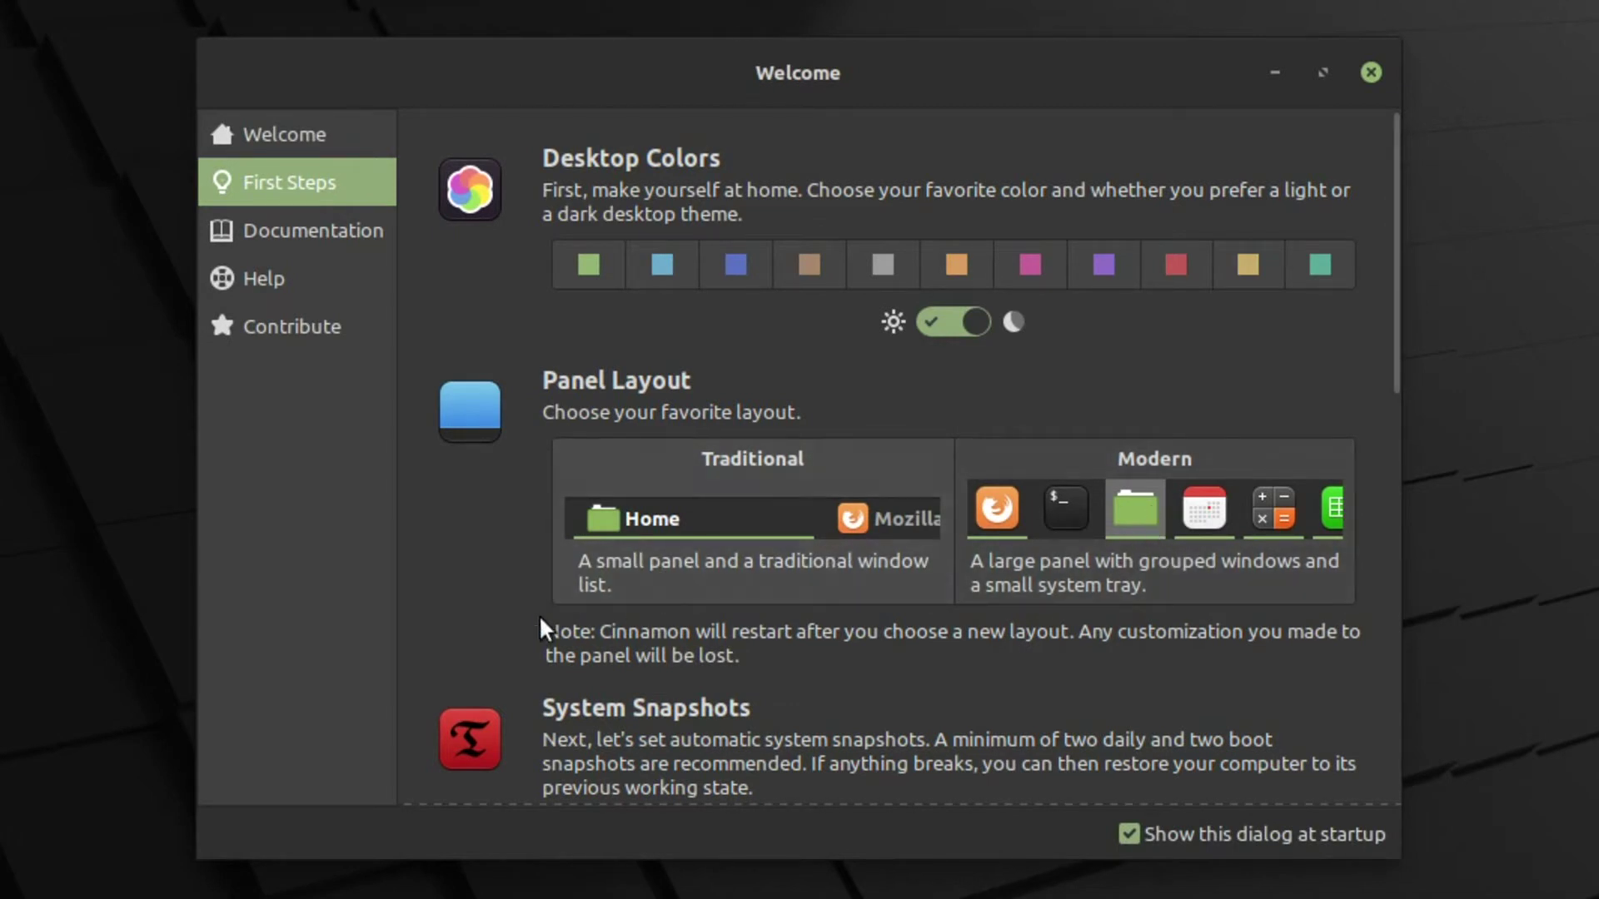
{"action": "scroll", "coordinate": [643, 528], "scroll_direction": "down", "scroll_amount": 2}
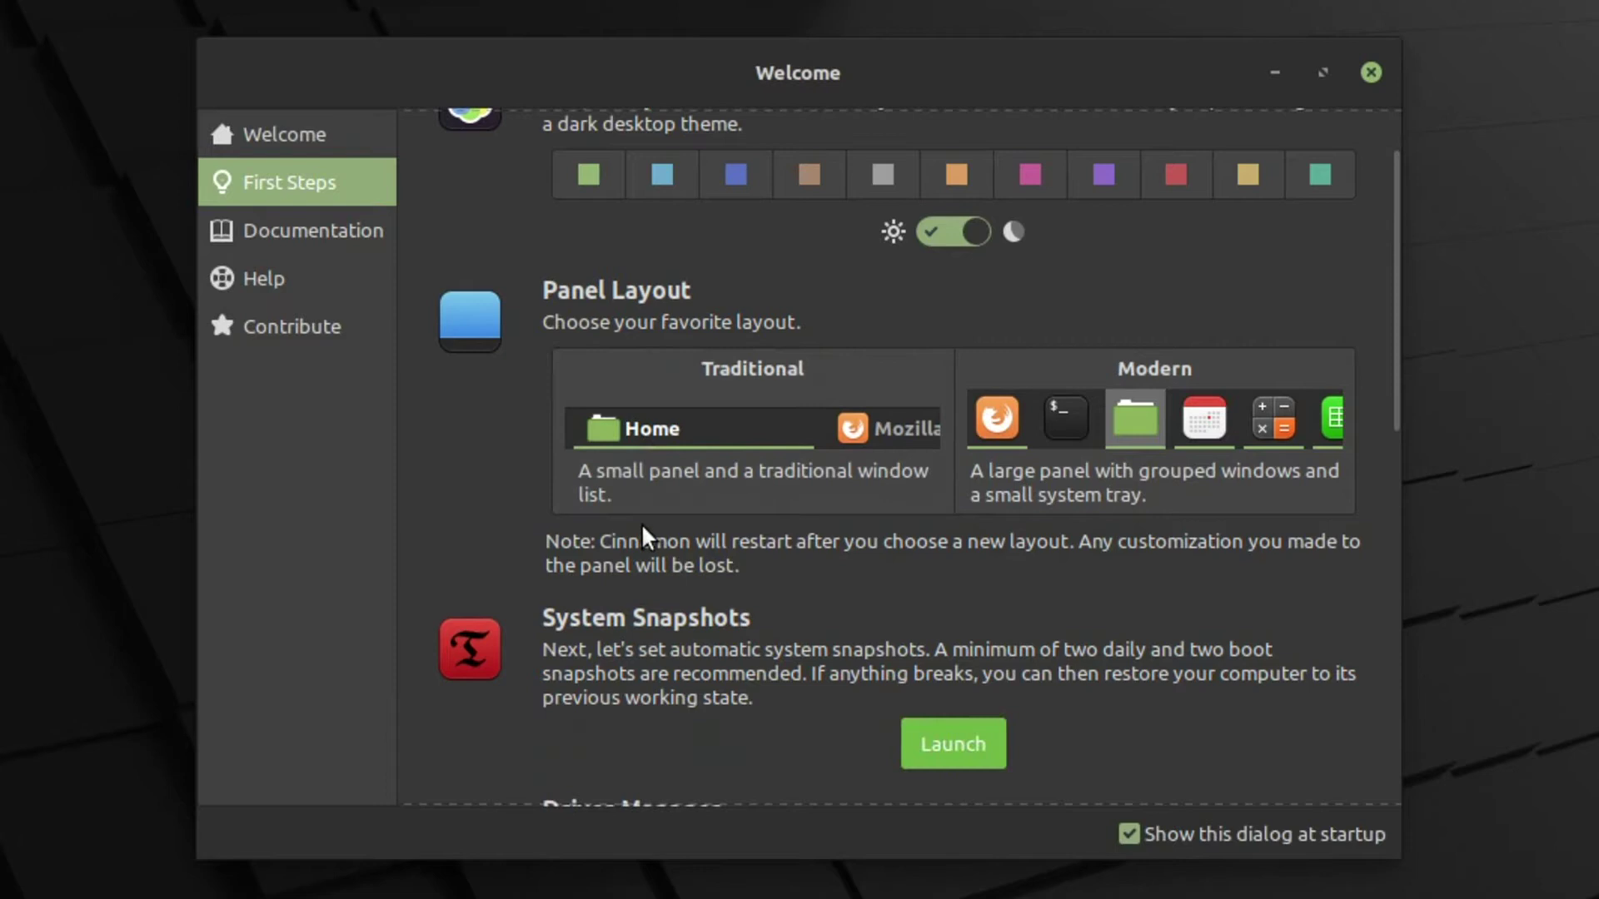
{"action": "scroll", "coordinate": [642, 527], "scroll_direction": "down", "scroll_amount": 4}
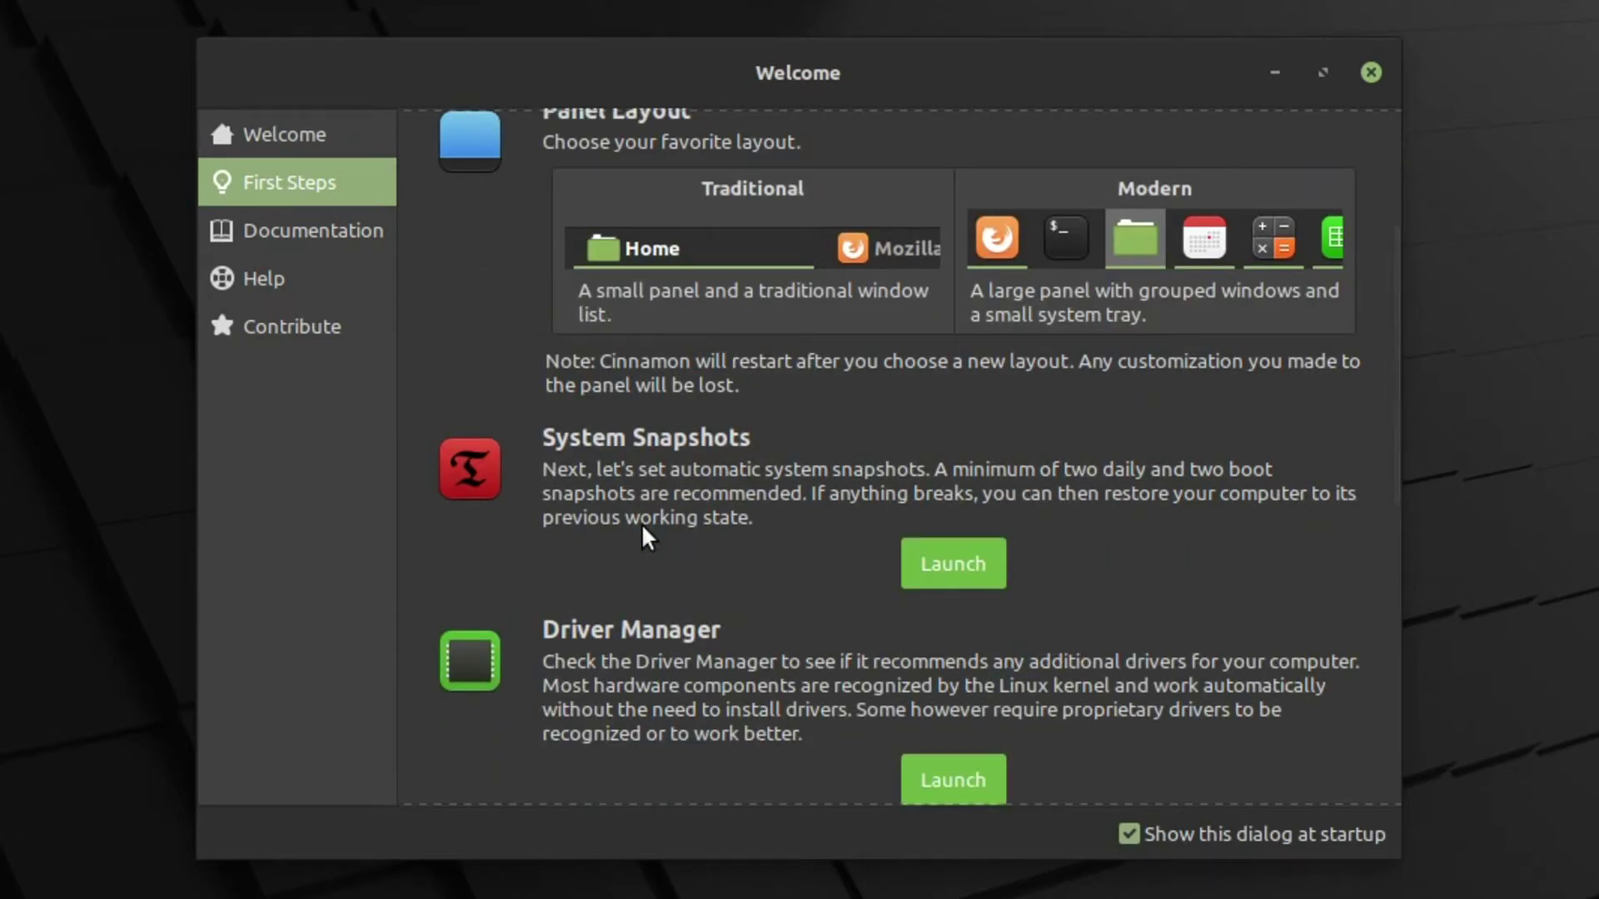
{"action": "scroll", "coordinate": [641, 523], "scroll_direction": "down", "scroll_amount": 2}
- Launch Timeshift's snapshot setup and continue with RSYNC as the snapshot type
{"action": "left_click", "coordinate": [966, 492]}
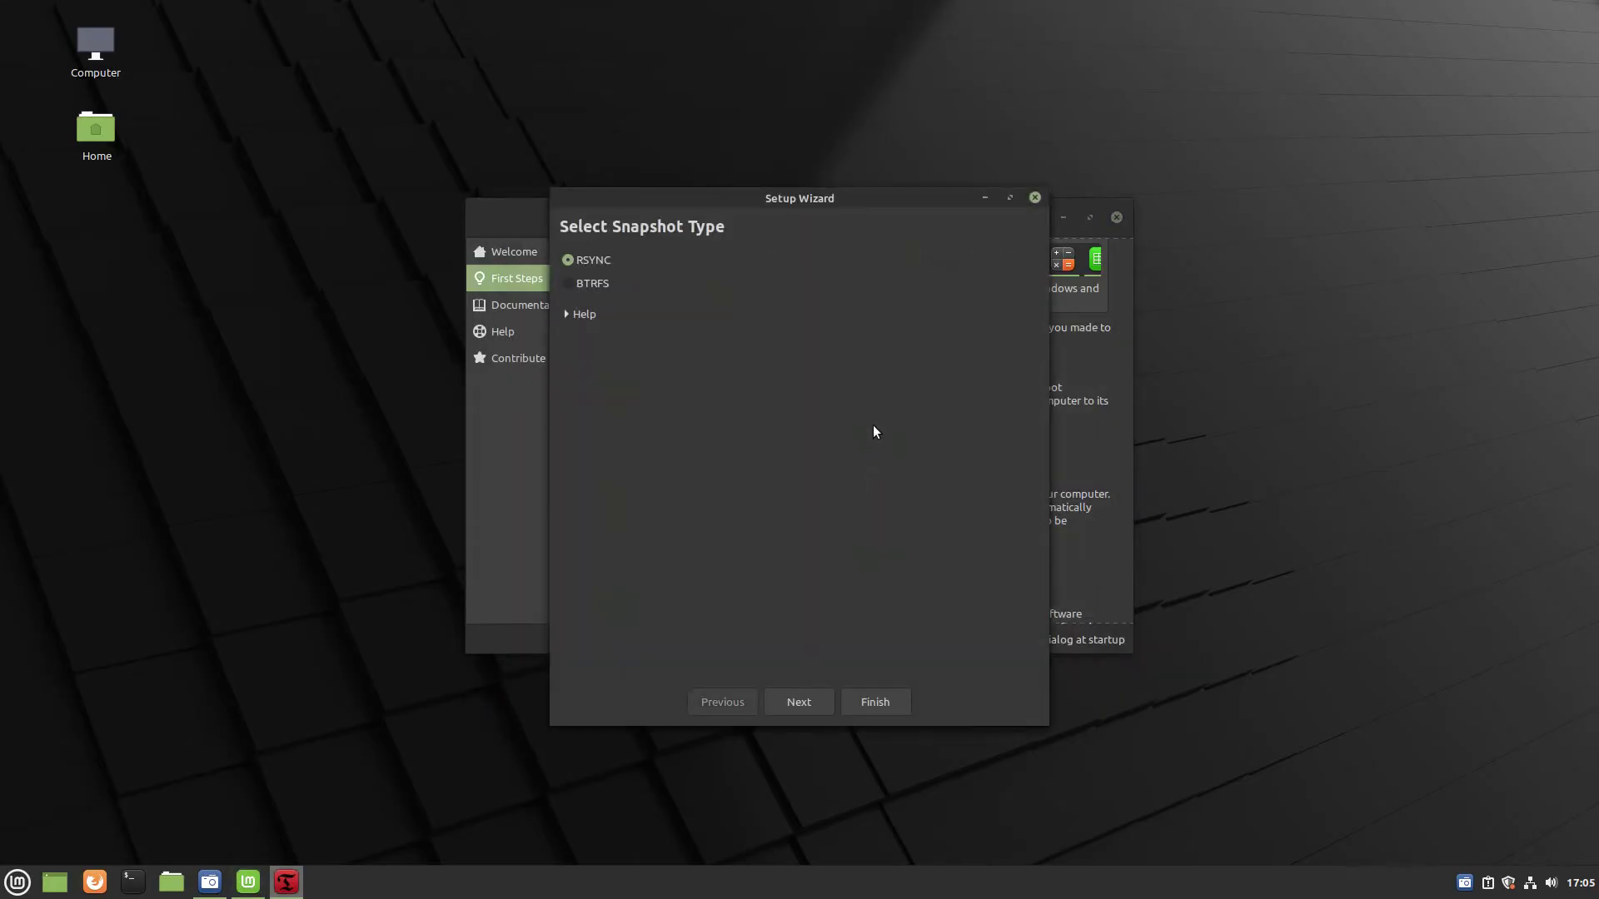
{"action": "left_click", "coordinate": [811, 707]}
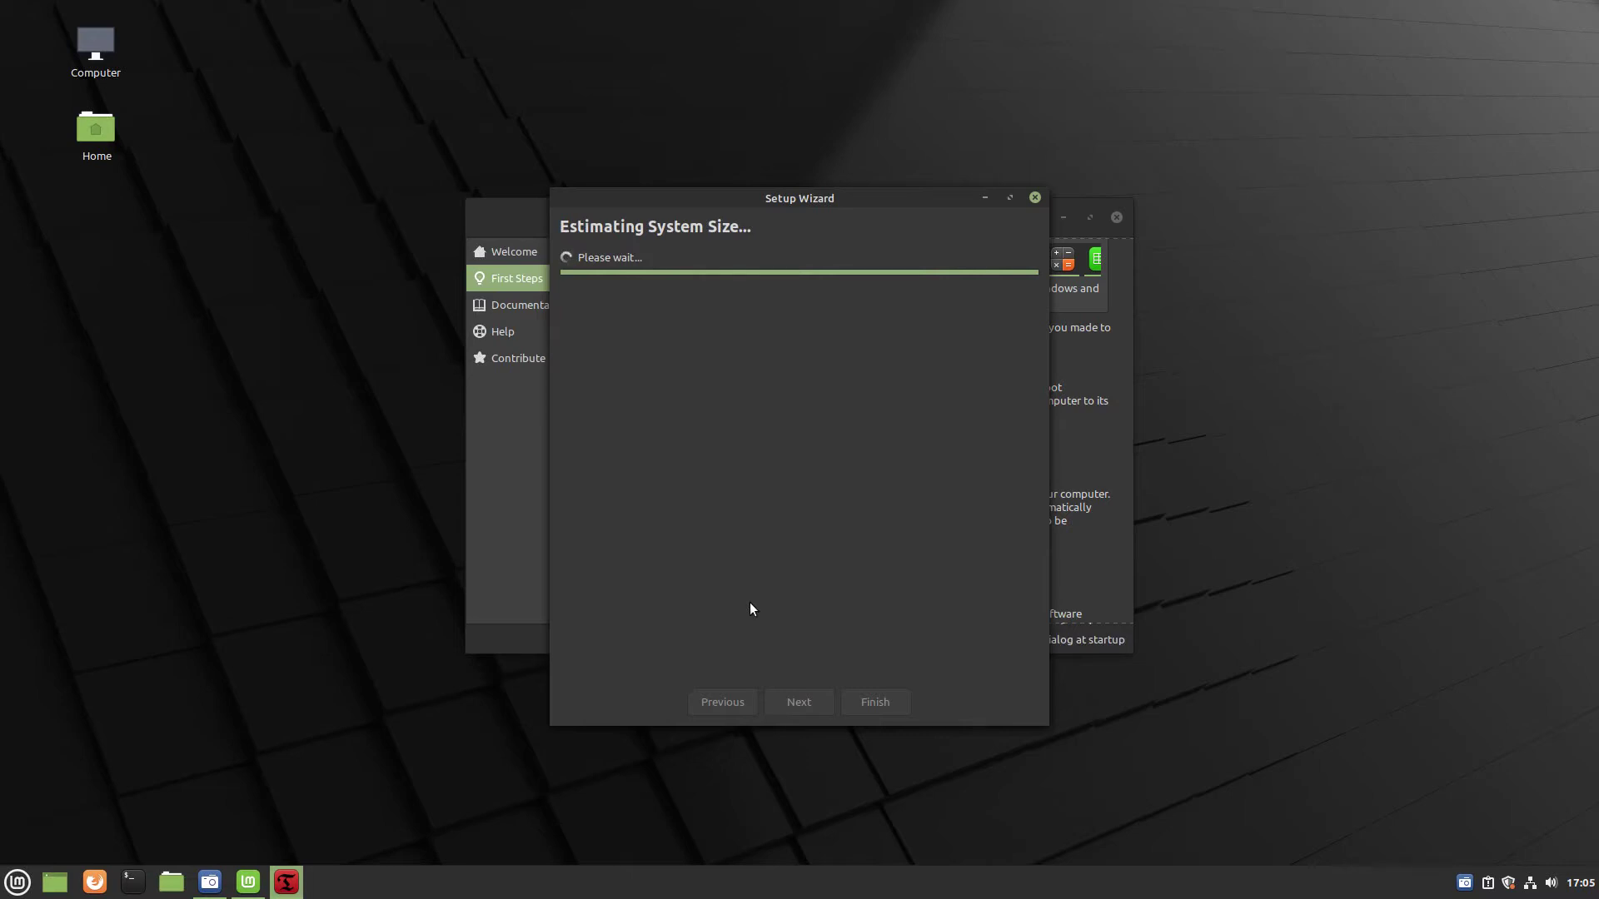
{"action": "left_click", "coordinate": [172, 888]}
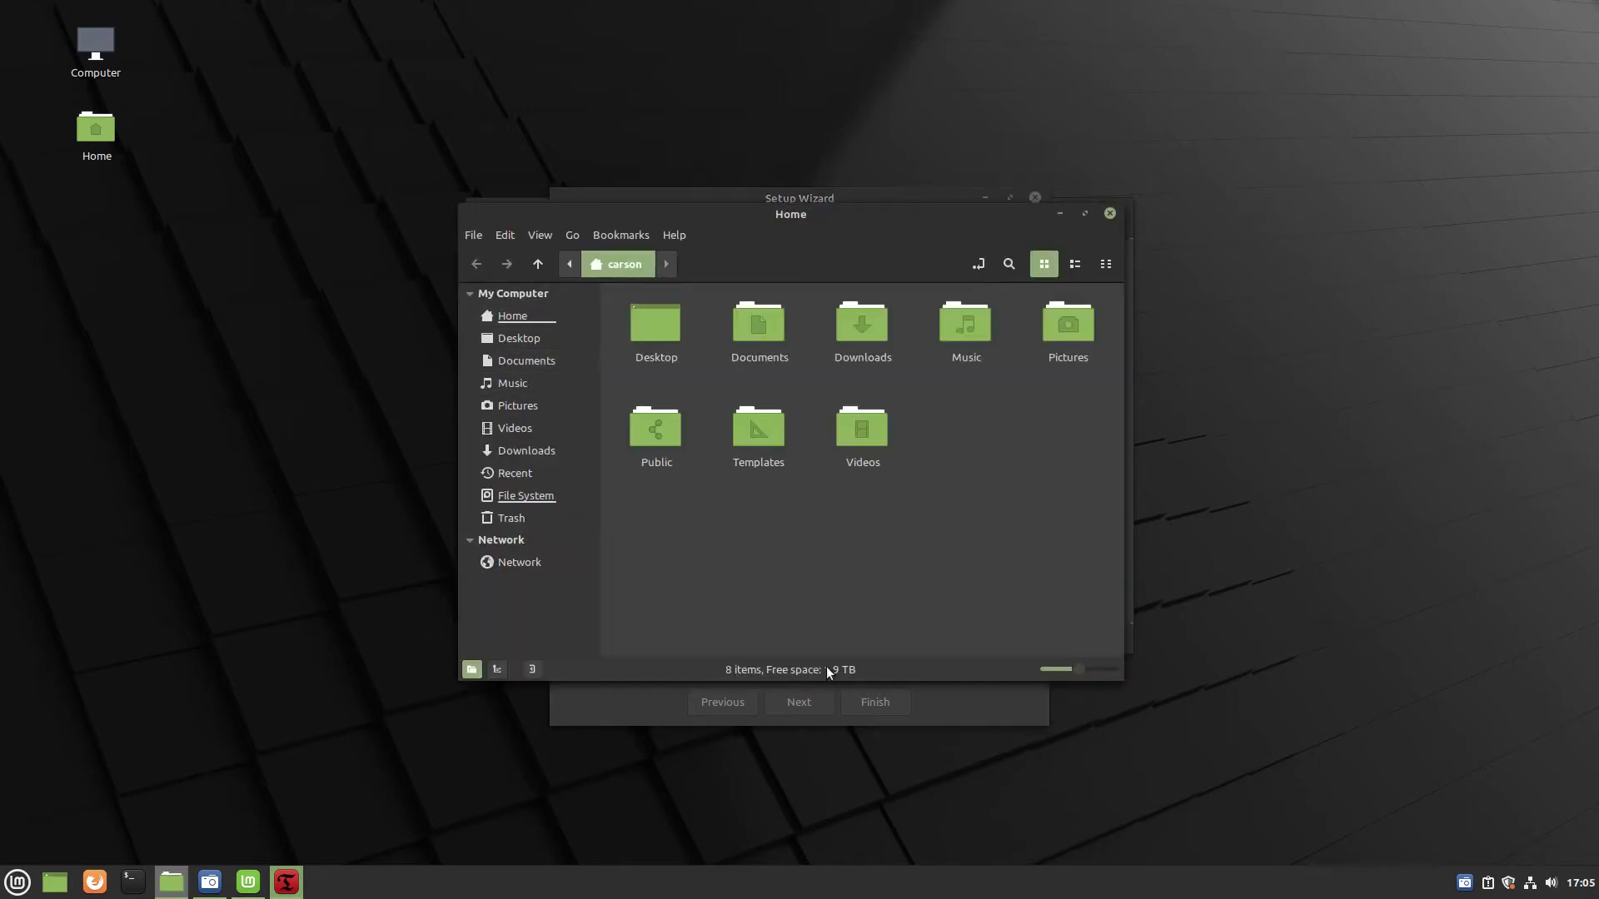
{"action": "left_click", "coordinate": [1110, 213]}
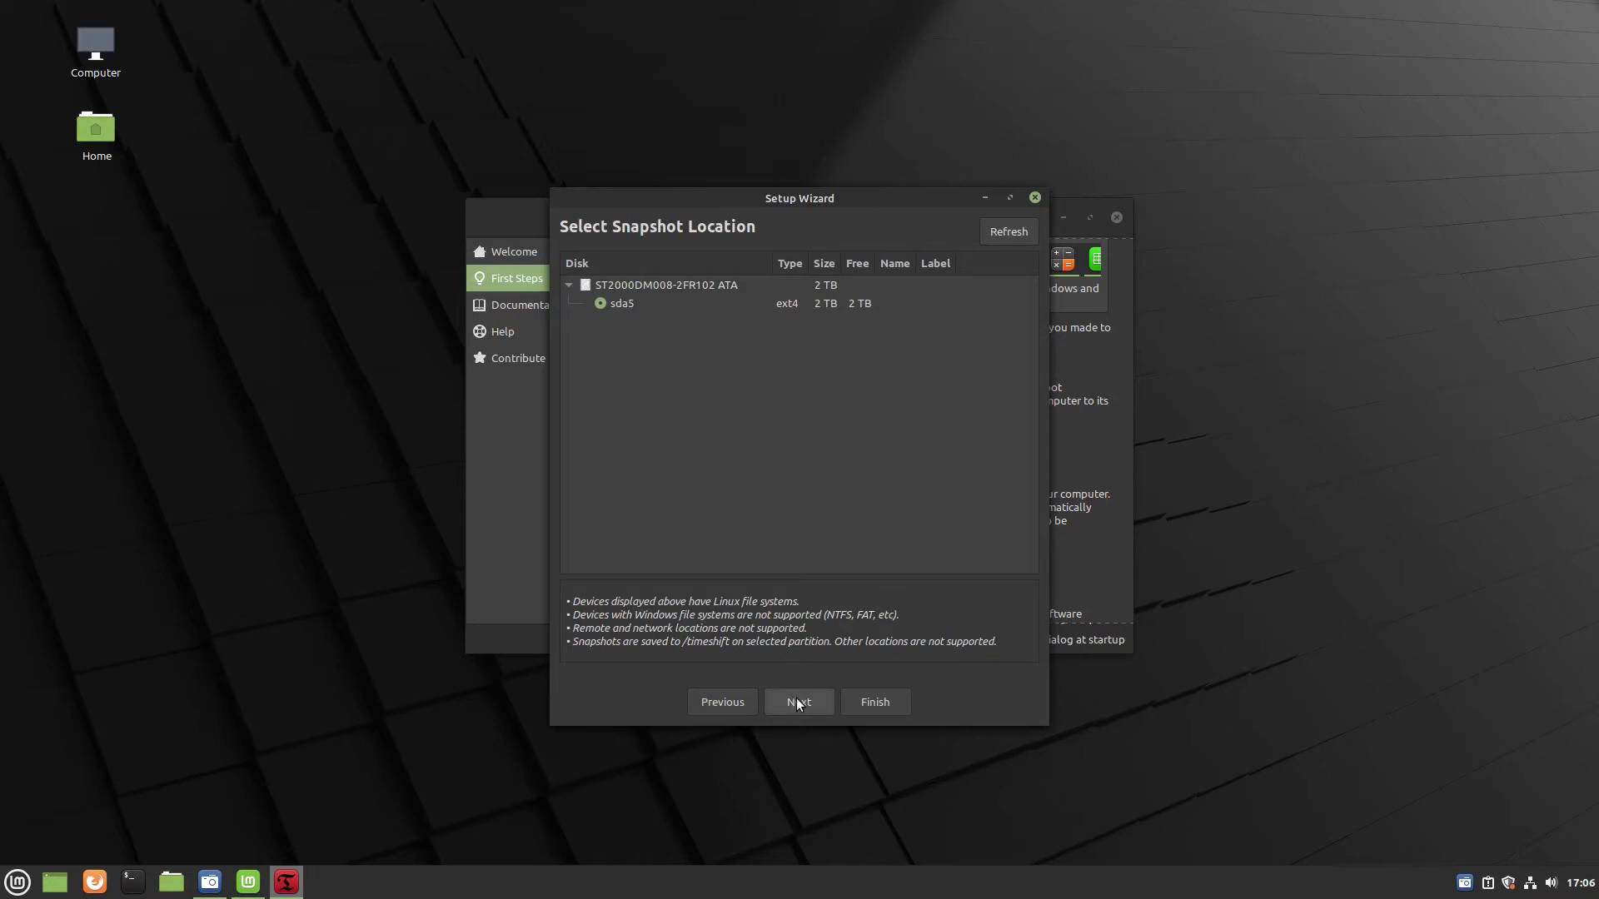
- Store snapshots on sda5, adjust snapshot levels, keep home directories excluded, and finish setup
{"action": "left_click", "coordinate": [796, 702]}
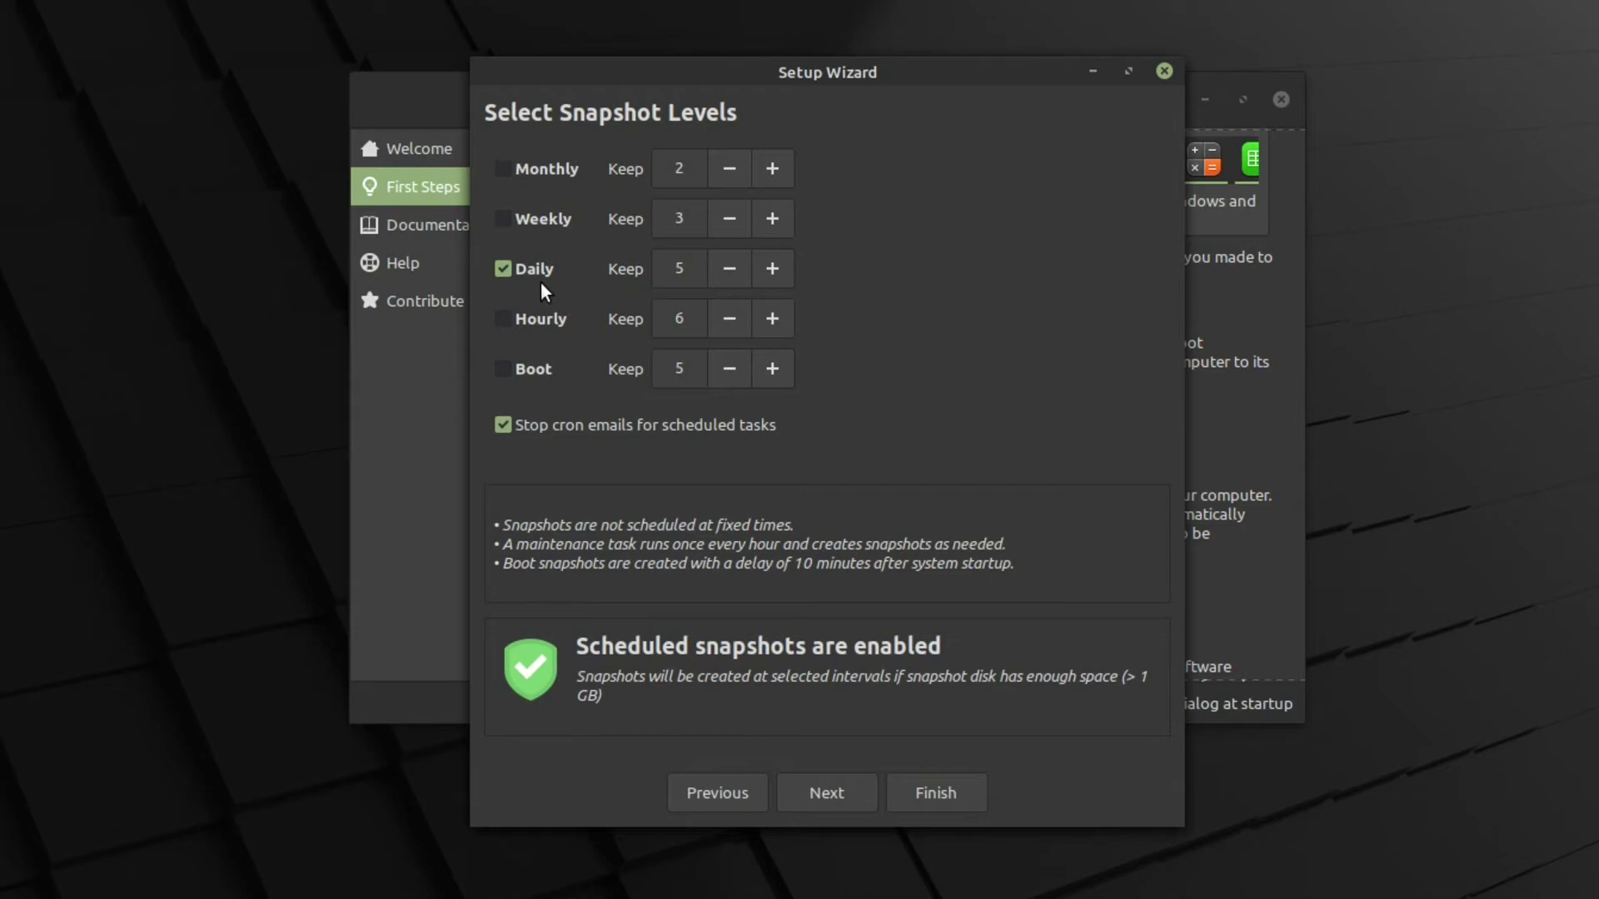
{"action": "left_click", "coordinate": [503, 168]}
{"action": "left_click", "coordinate": [502, 268]}
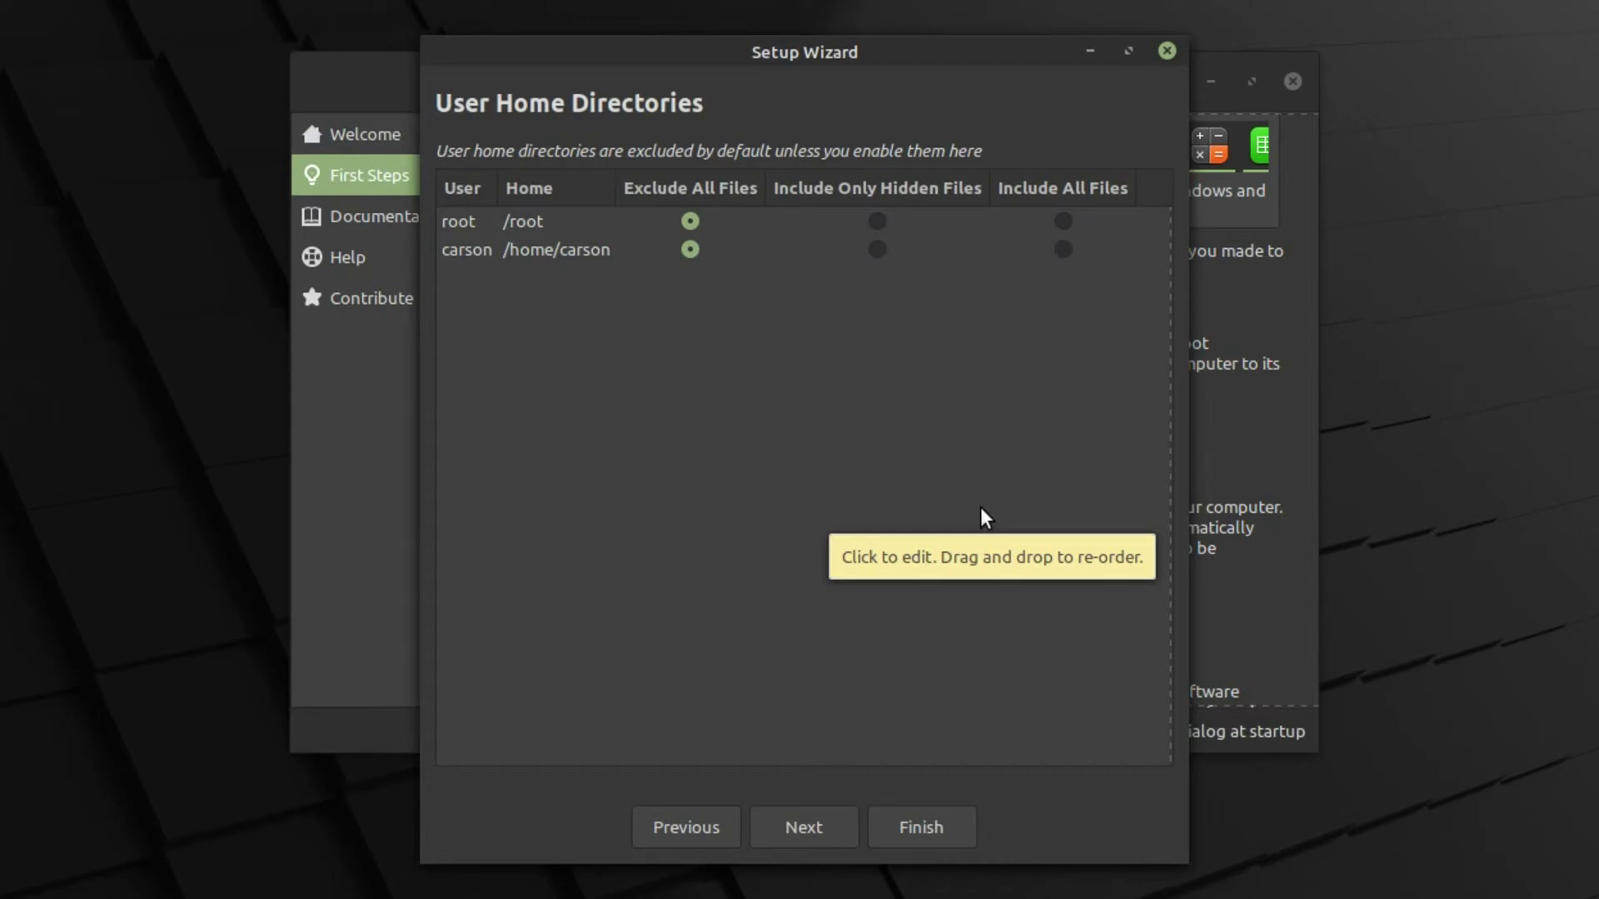
{"action": "left_click", "coordinate": [807, 829]}
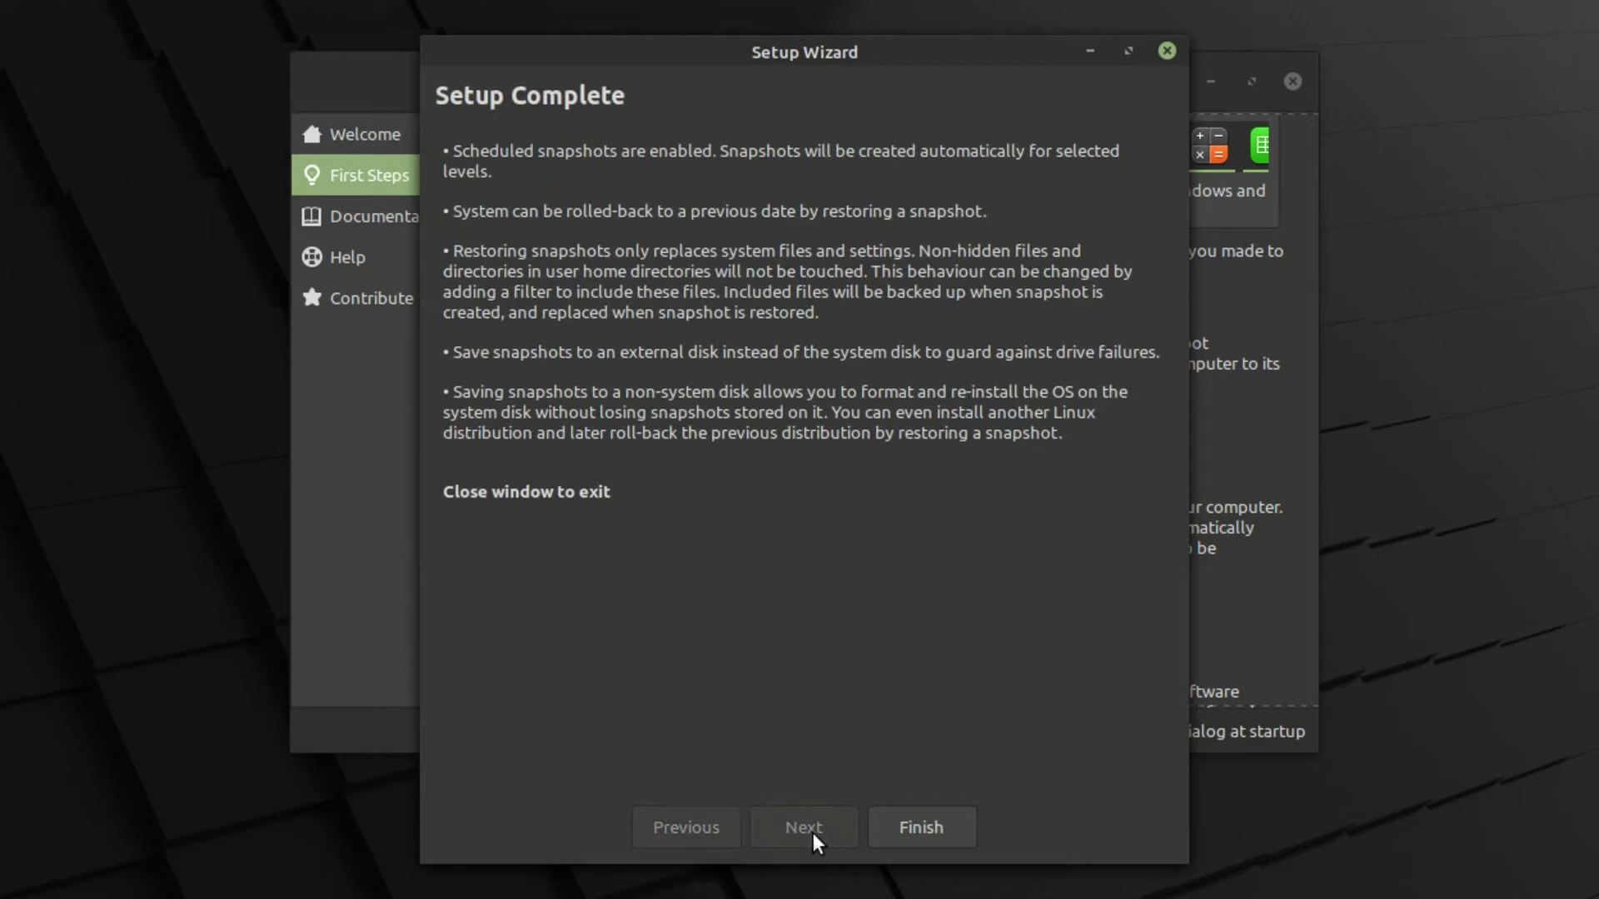
{"action": "left_click", "coordinate": [941, 829]}
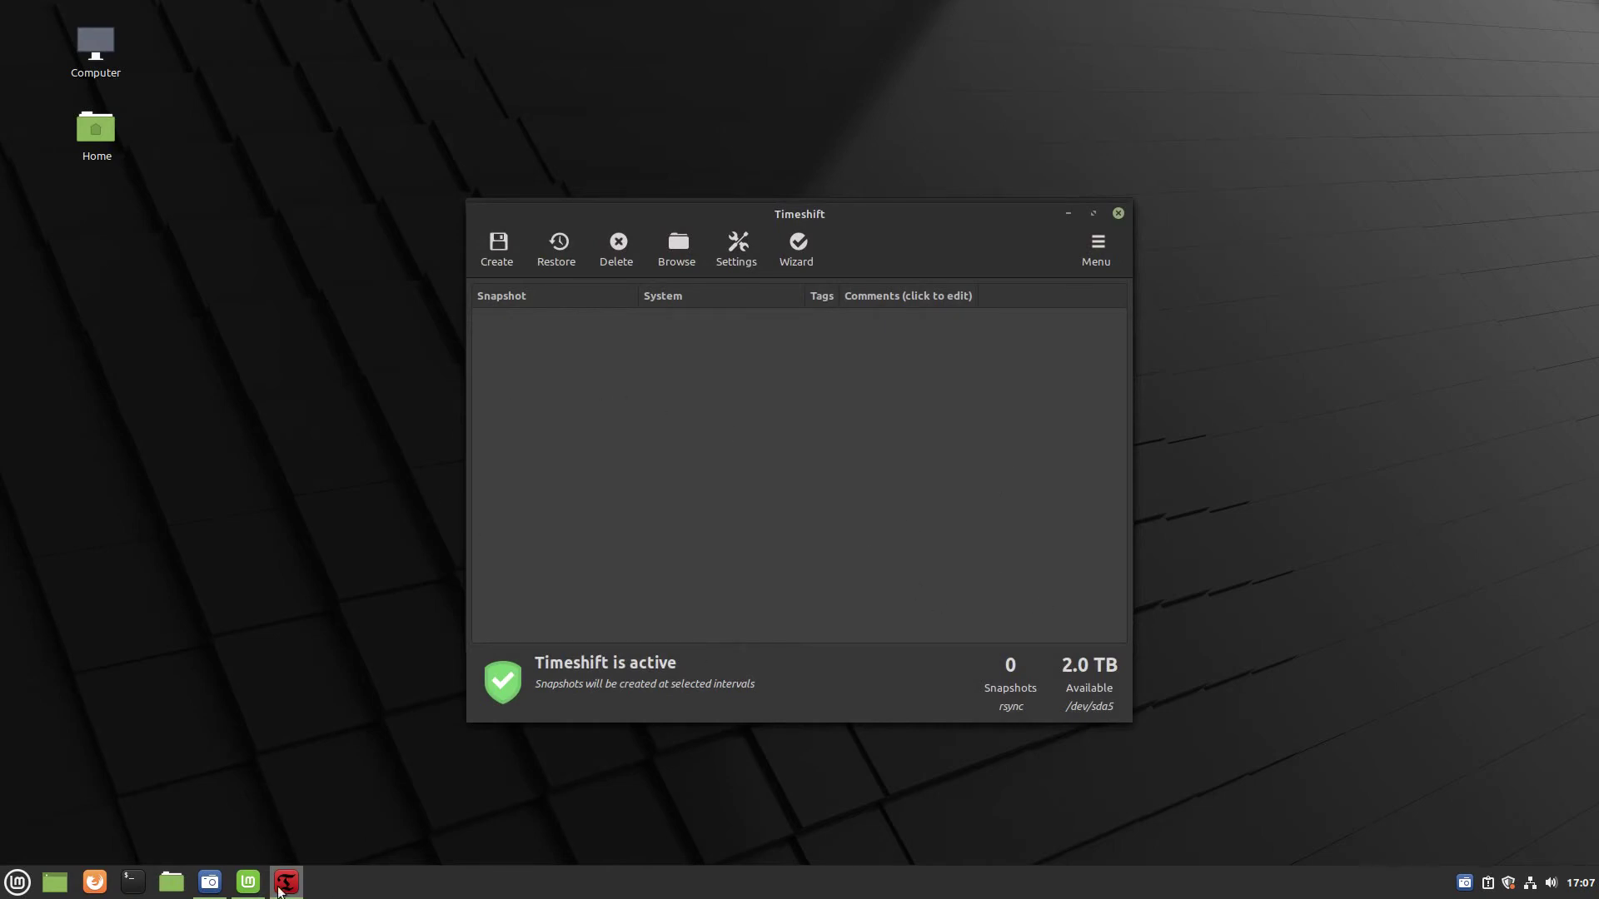
{"action": "mouse_move", "coordinate": [293, 882]}
- Close Timeshift and start the Driver Manager check for additional drivers
{"action": "left_click", "coordinate": [1117, 212]}
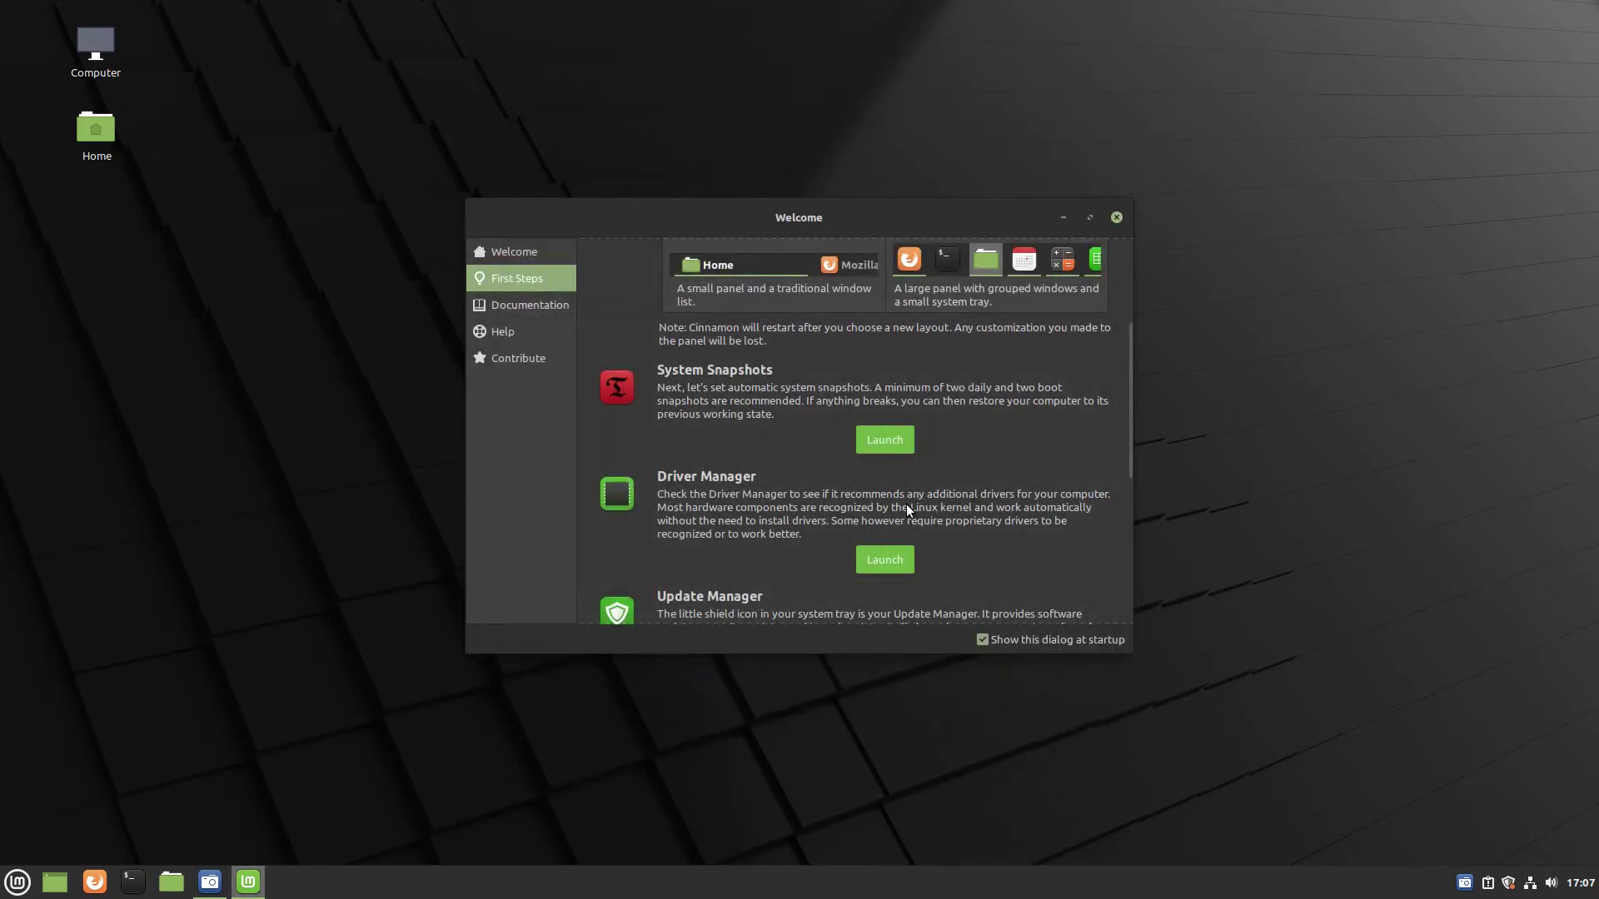
{"action": "left_click", "coordinate": [885, 559]}
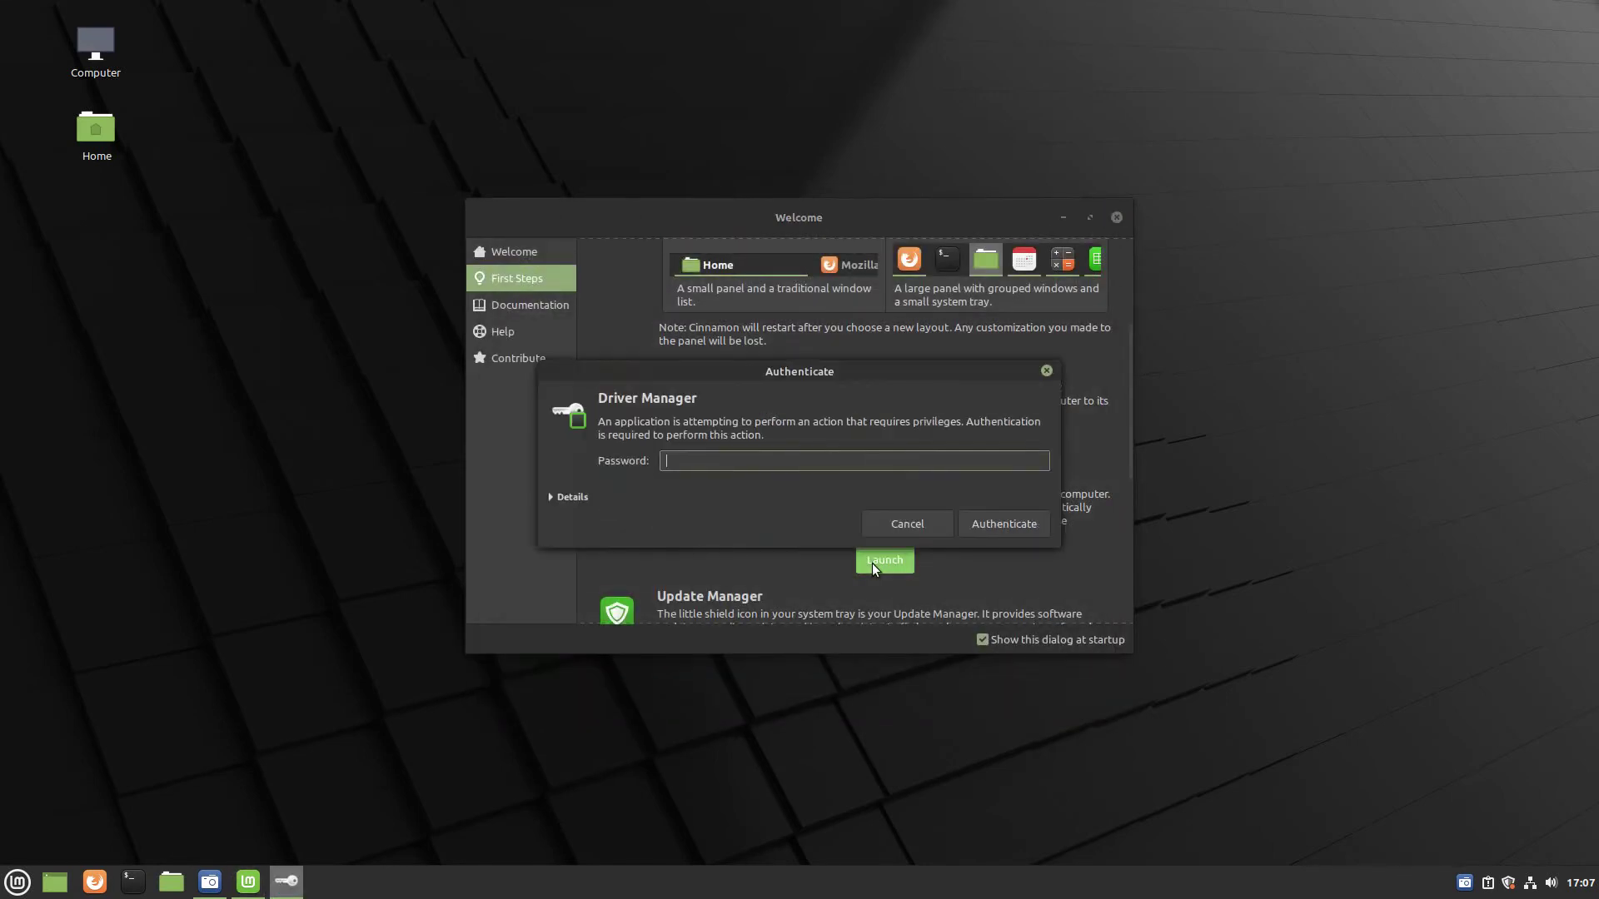
{"action": "key", "text": "Escape"}
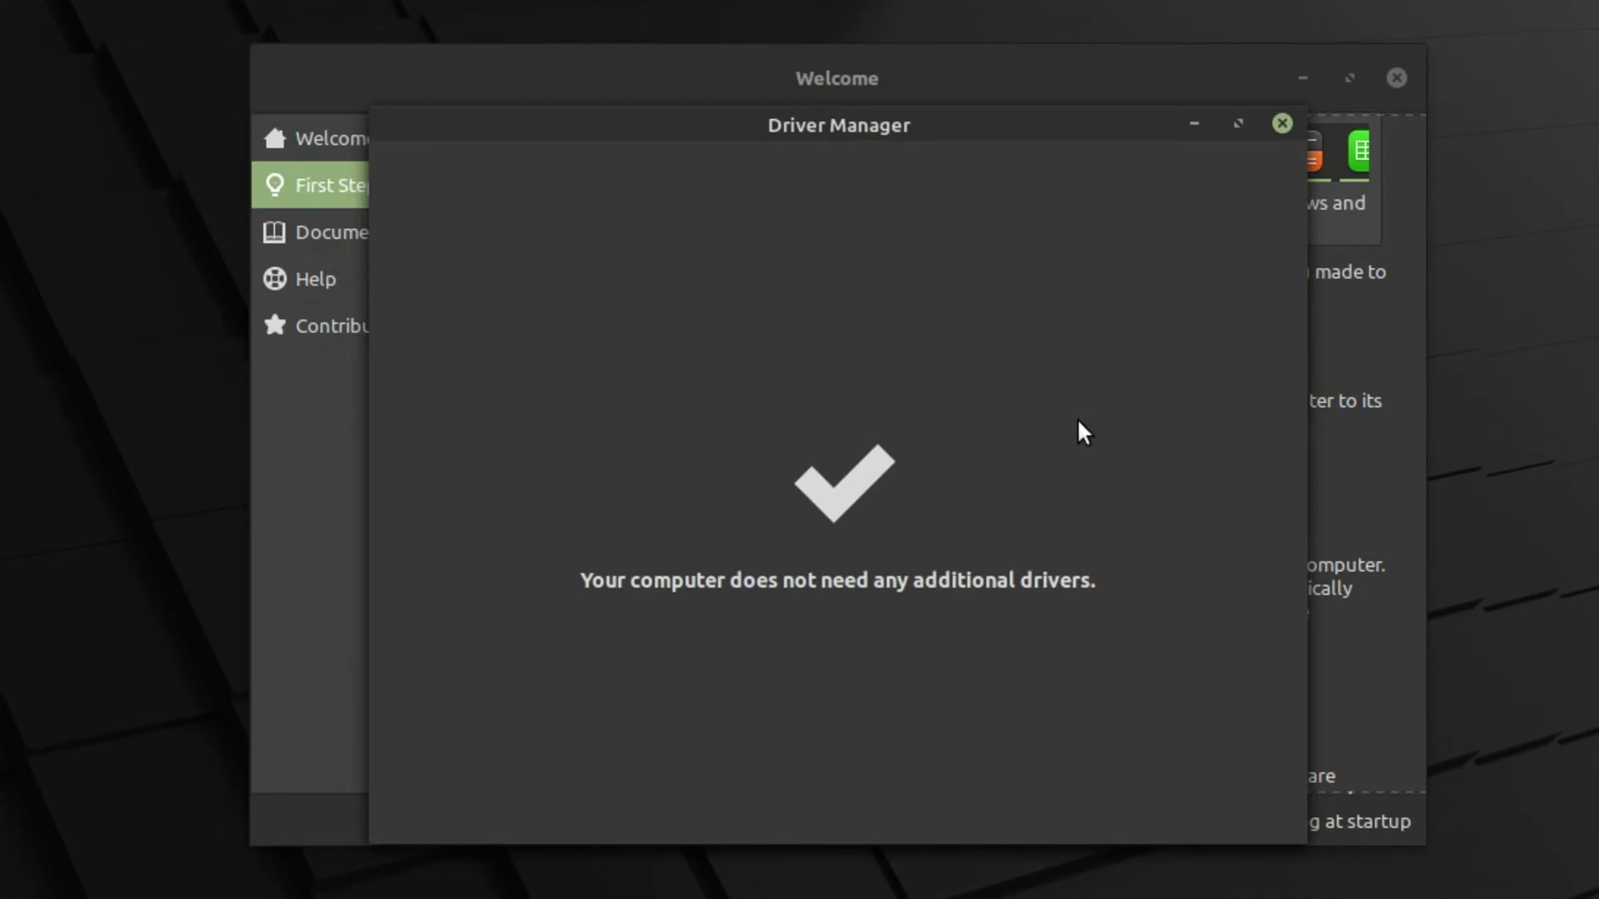
- Close Driver Manager, launch Update Manager and apply its new version
{"action": "left_click", "coordinate": [1283, 123]}
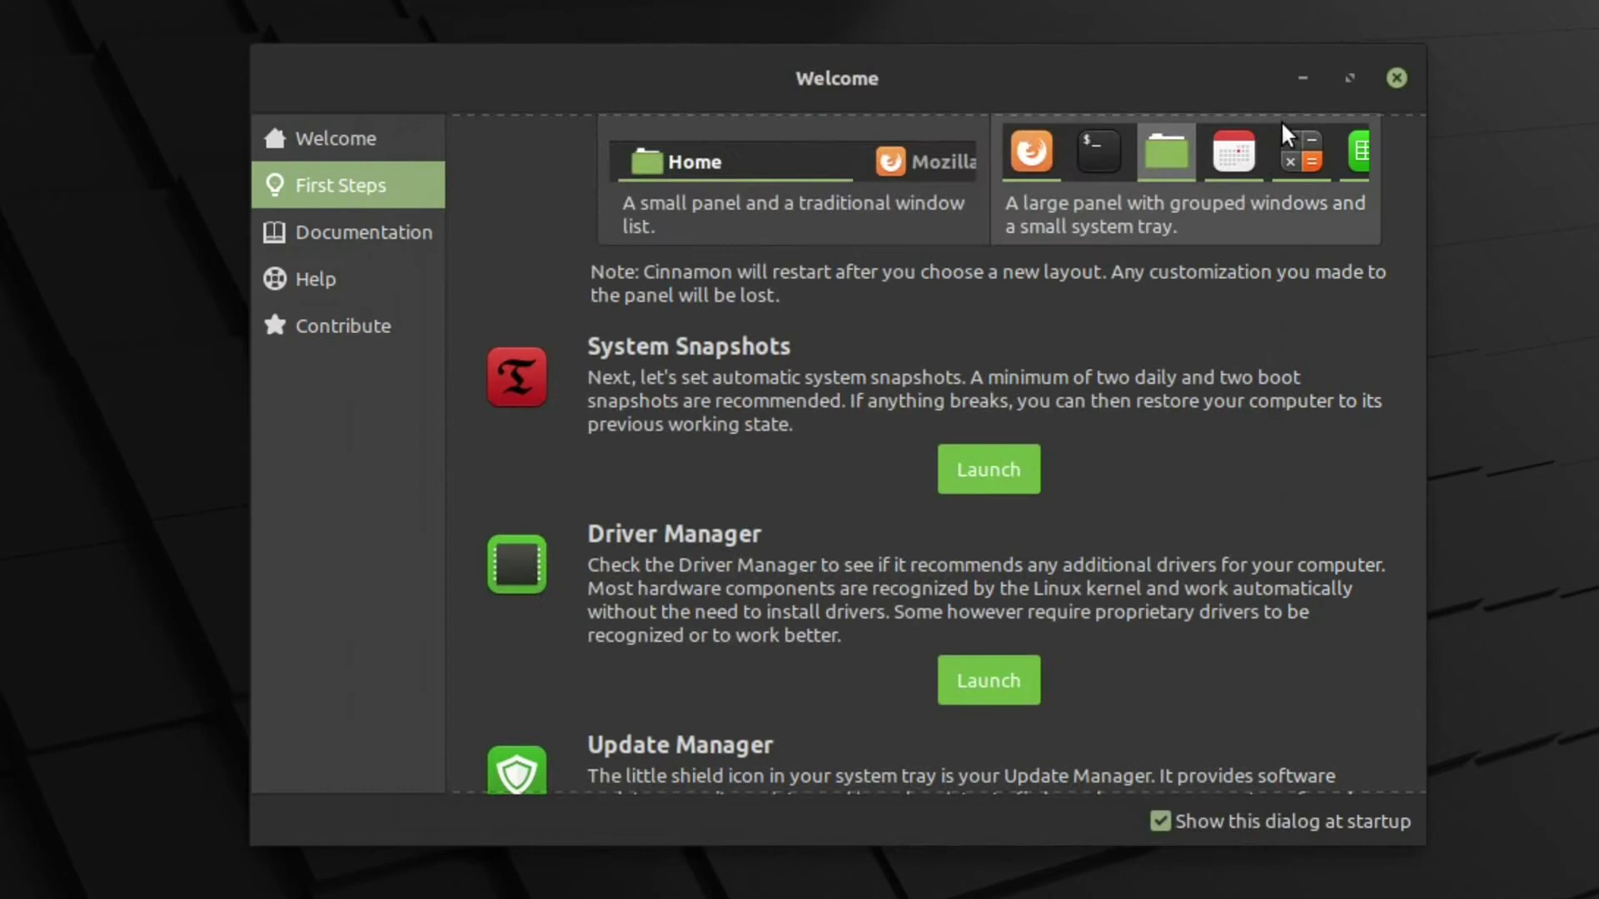
{"action": "scroll", "coordinate": [737, 433], "scroll_direction": "down", "scroll_amount": 7}
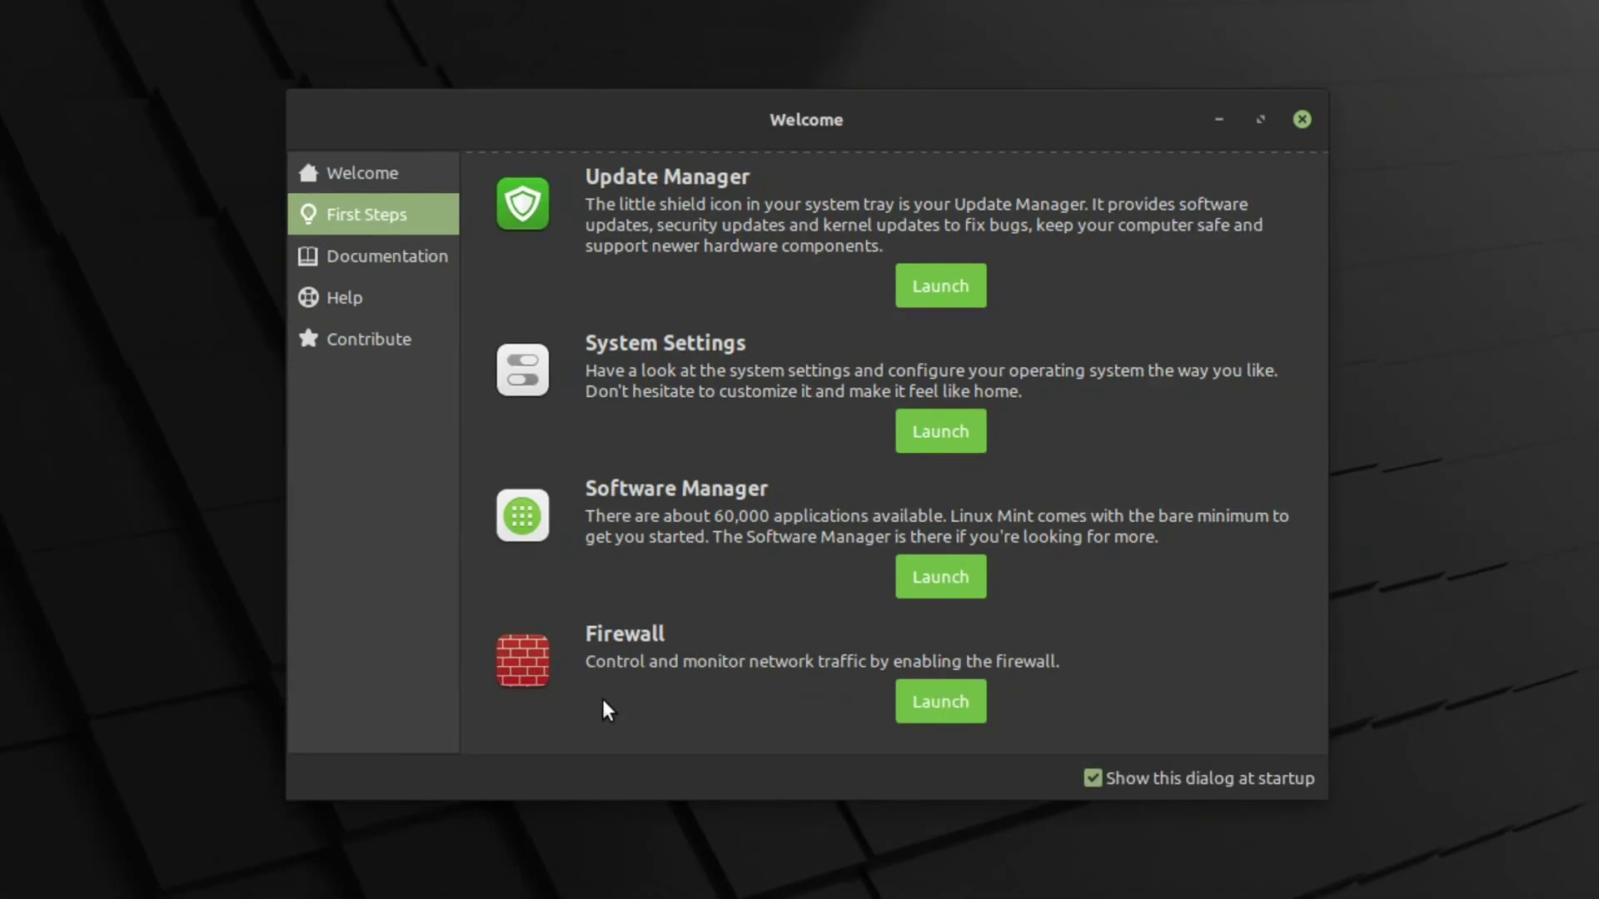
{"action": "scroll", "coordinate": [596, 583], "scroll_direction": "up", "scroll_amount": 3}
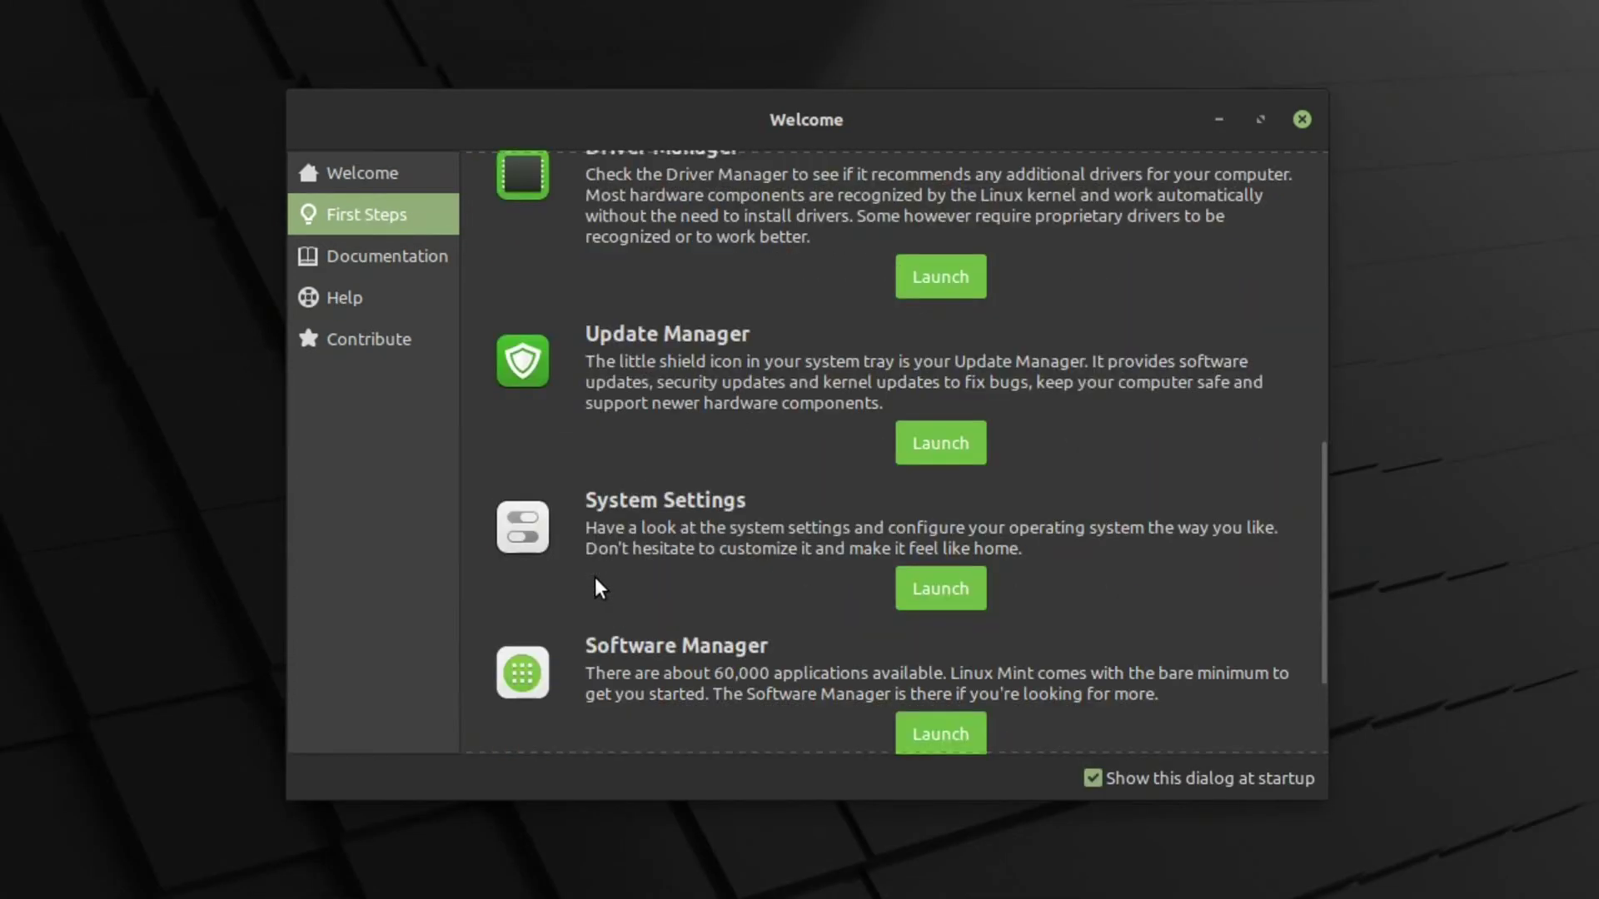
{"action": "scroll", "coordinate": [597, 582], "scroll_direction": "up", "scroll_amount": 3}
{"action": "left_click", "coordinate": [958, 688]}
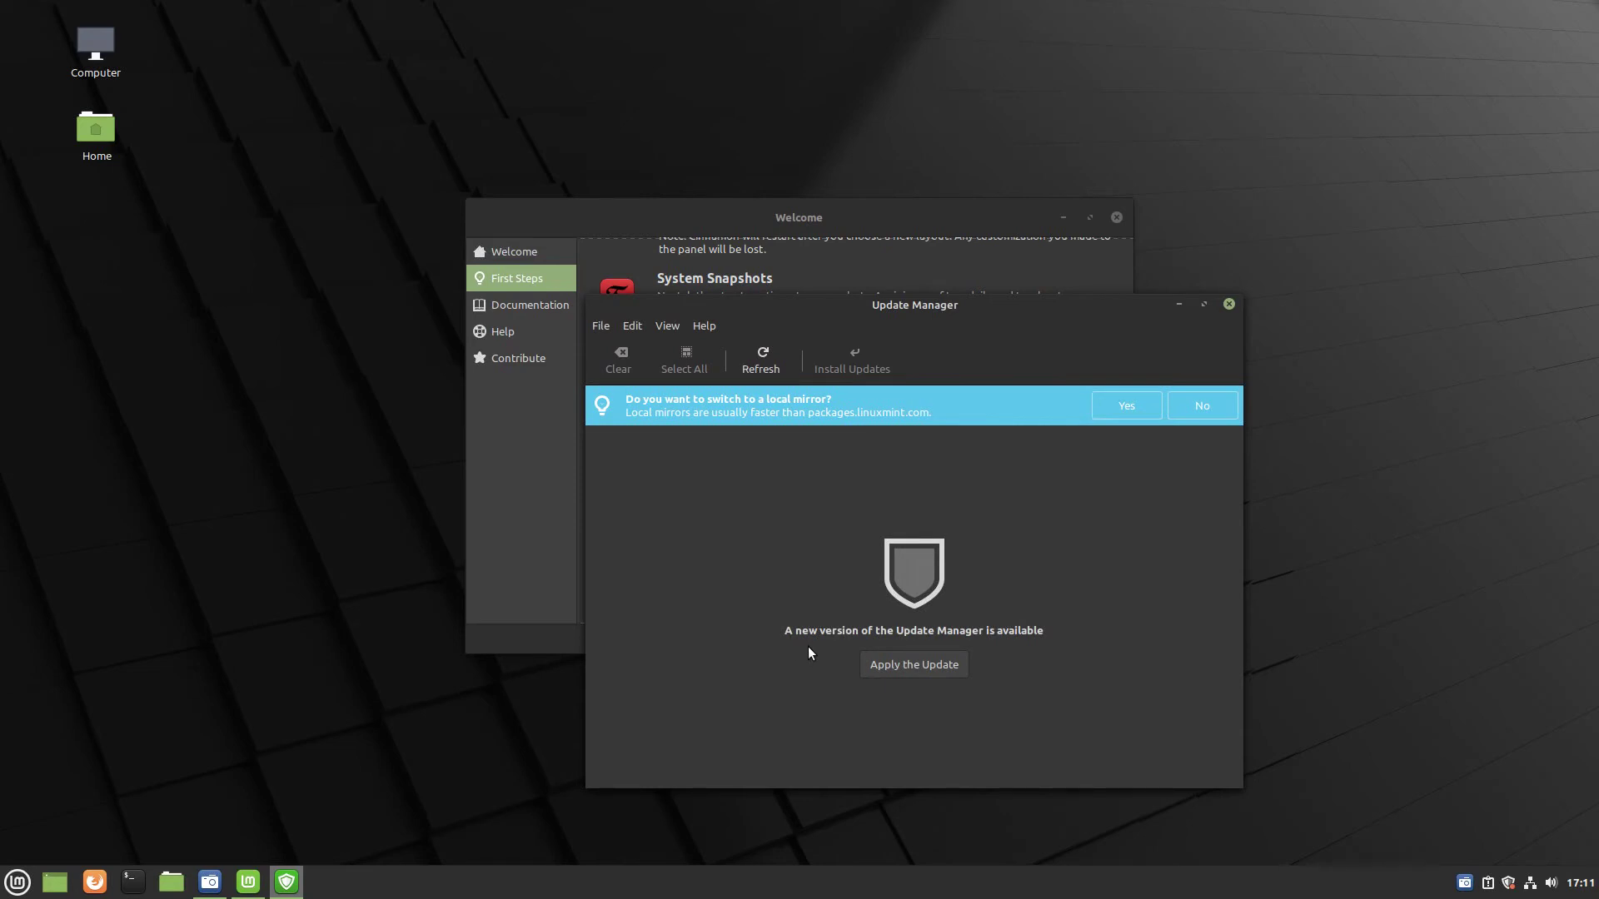
{"action": "left_click", "coordinate": [903, 667]}
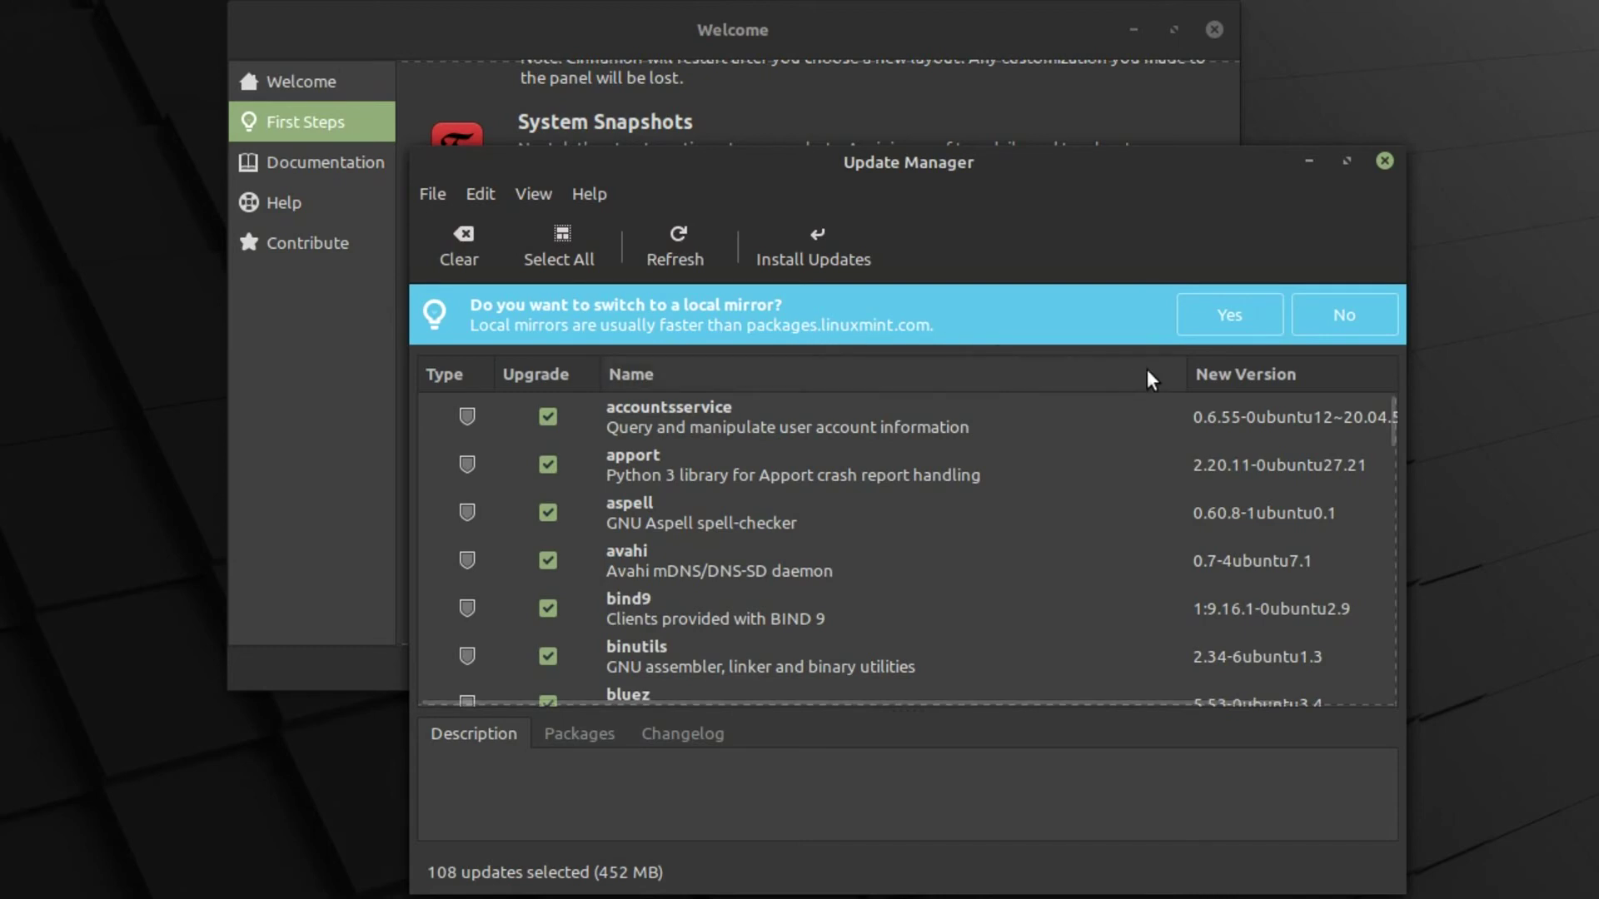
- Decline the local mirror and install all 108 selected updates (452 MB)
{"action": "left_click", "coordinate": [1363, 322]}
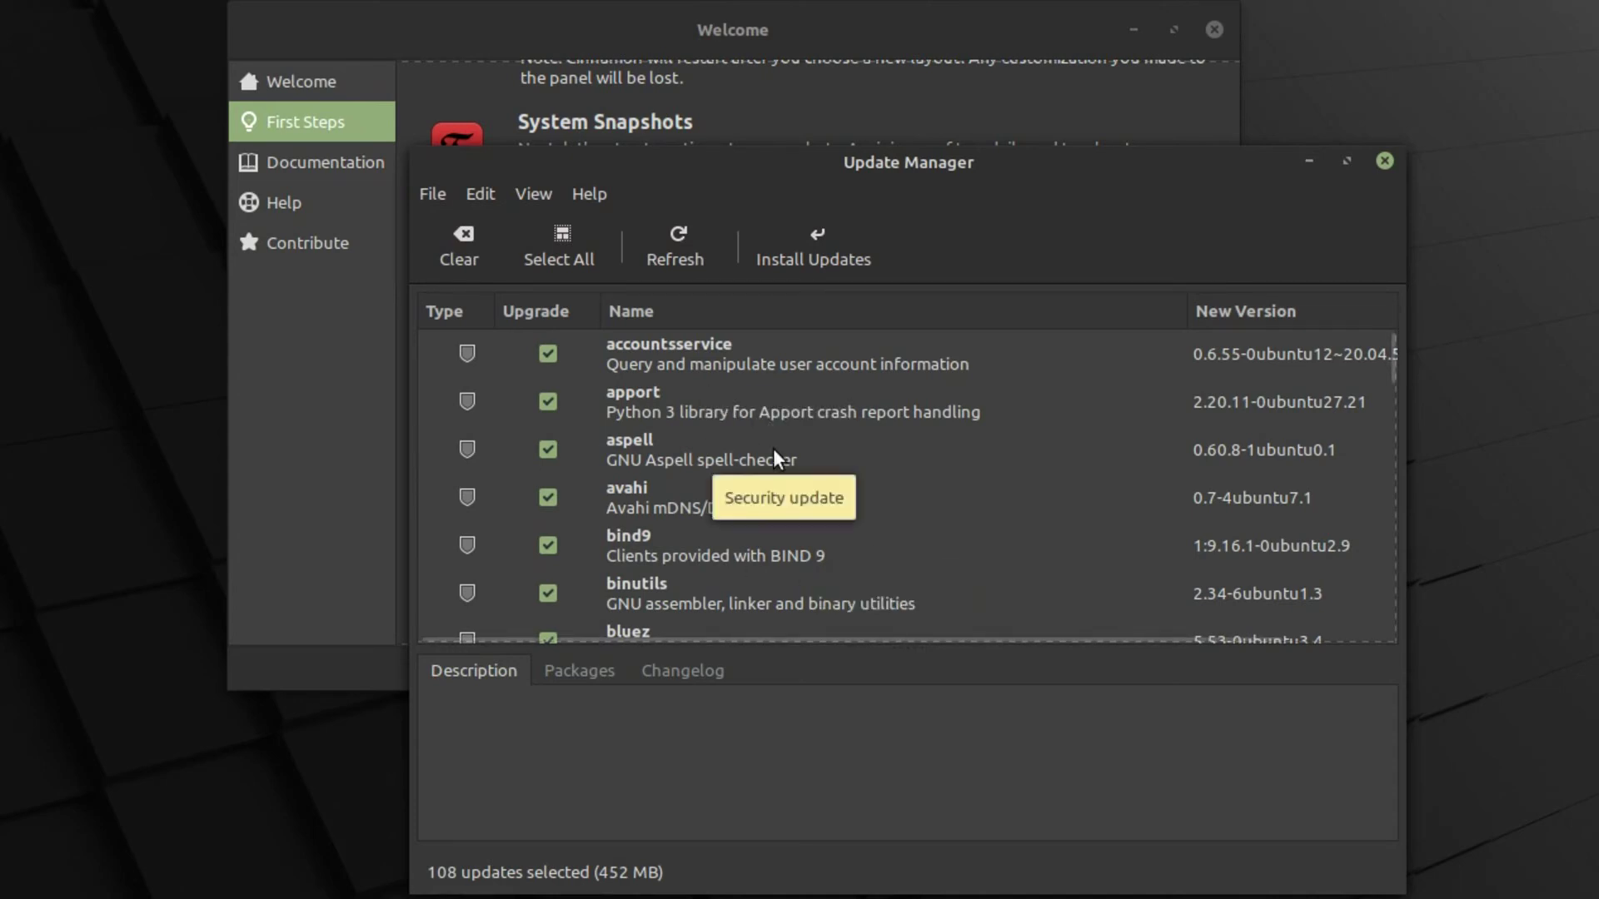
{"action": "scroll", "coordinate": [778, 458], "scroll_direction": "down", "scroll_amount": 6}
{"action": "scroll", "coordinate": [779, 458], "scroll_direction": "down", "scroll_amount": 15}
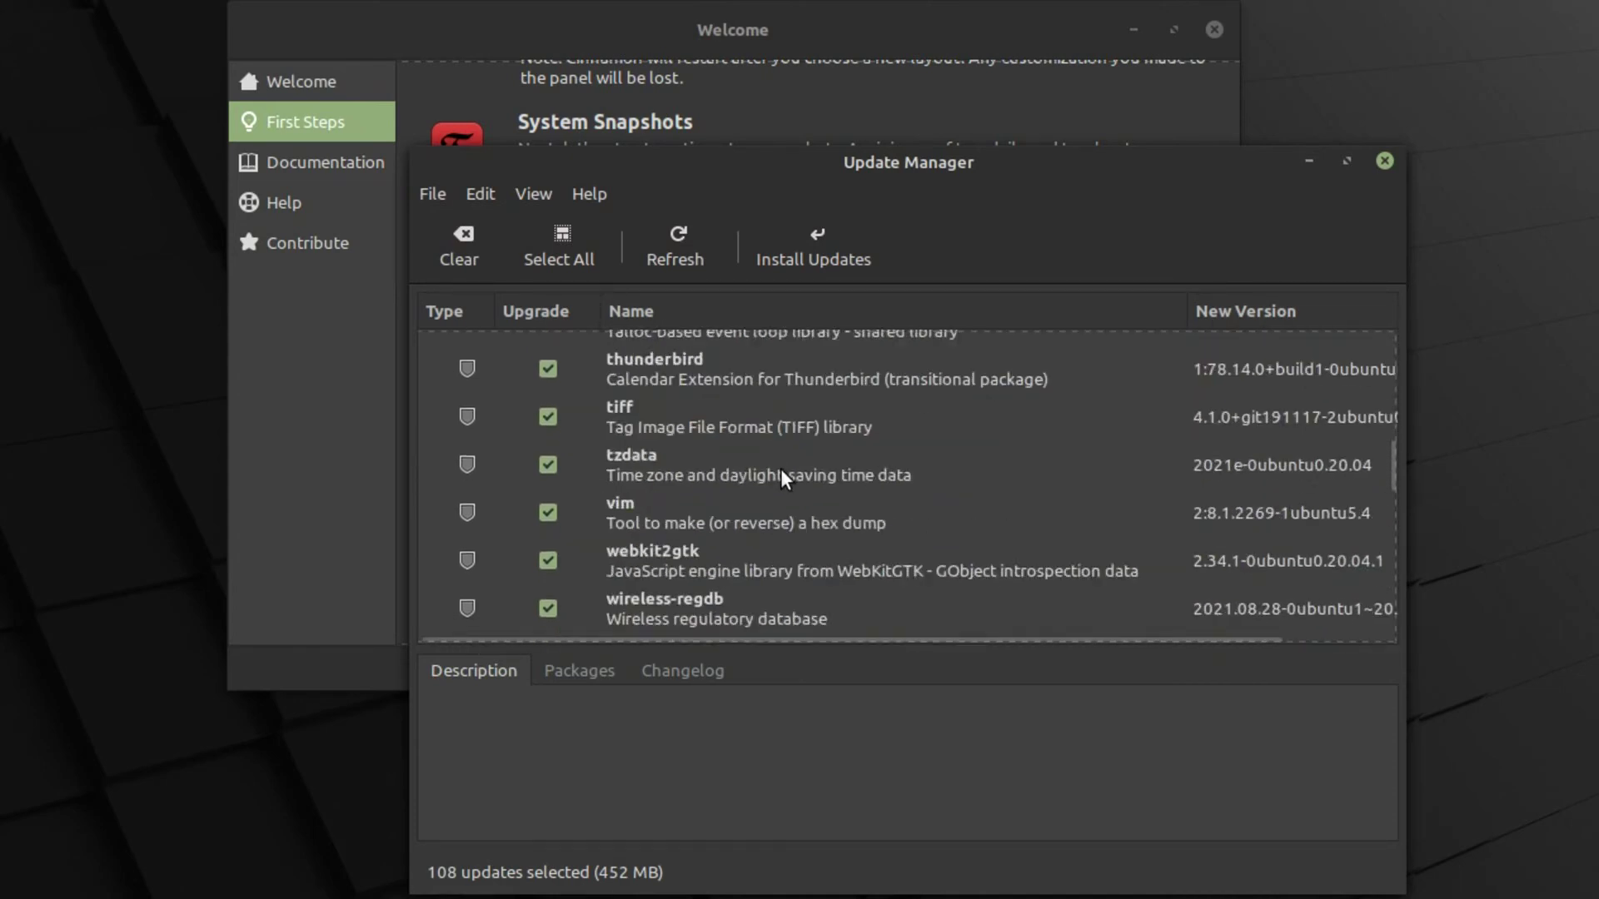
{"action": "scroll", "coordinate": [783, 479], "scroll_direction": "up", "scroll_amount": 5}
{"action": "scroll", "coordinate": [783, 479], "scroll_direction": "up", "scroll_amount": 15}
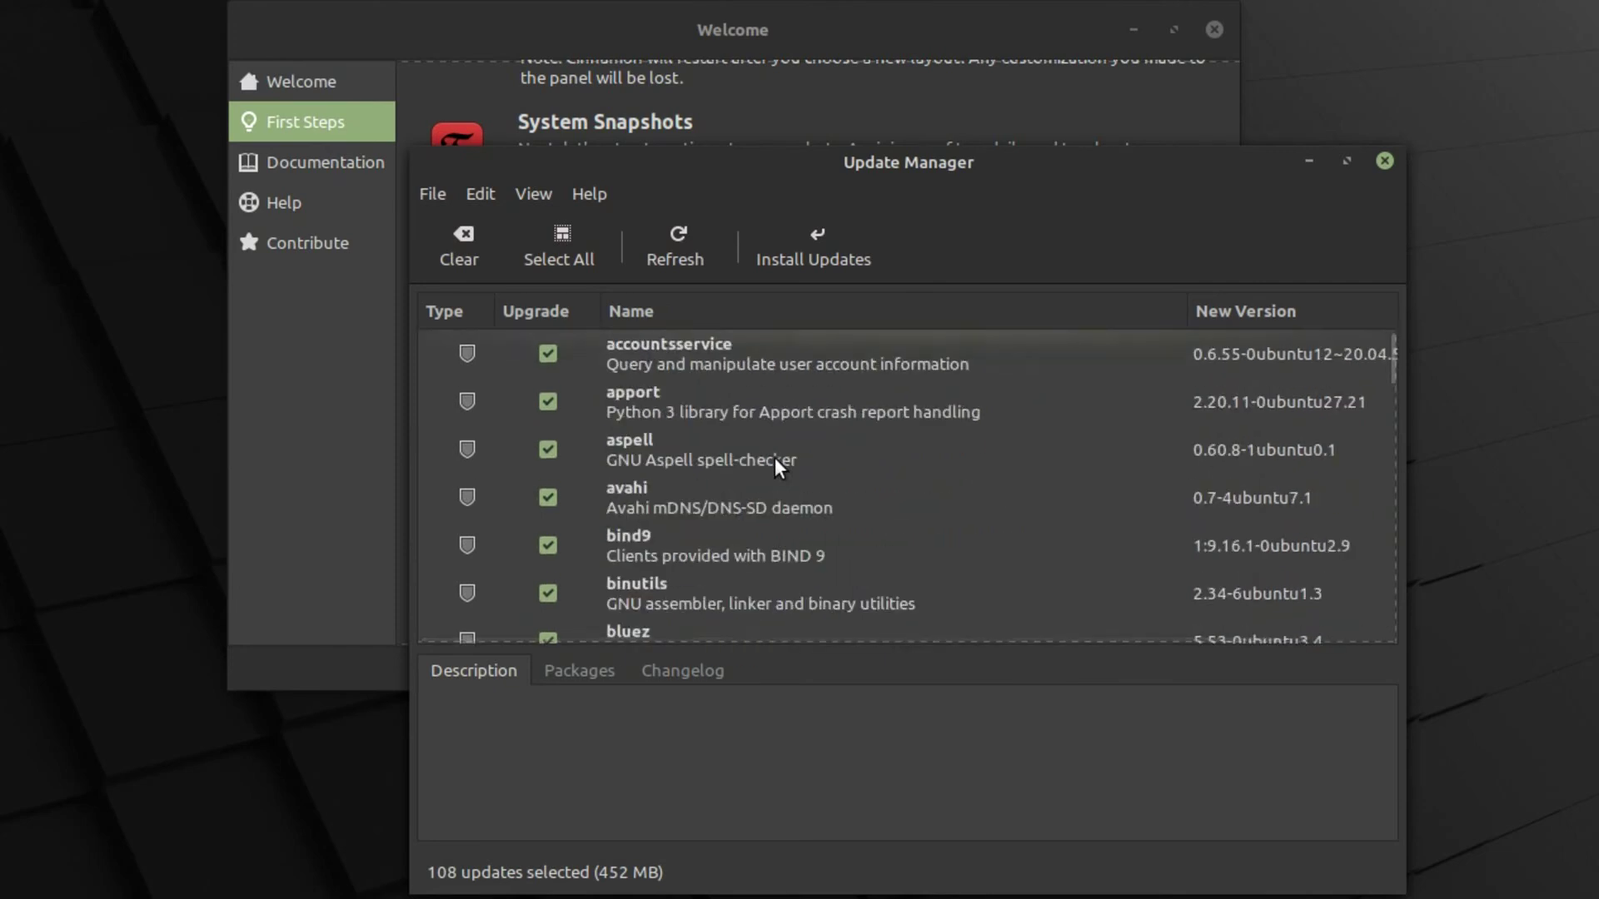
{"action": "left_click", "coordinate": [823, 254]}
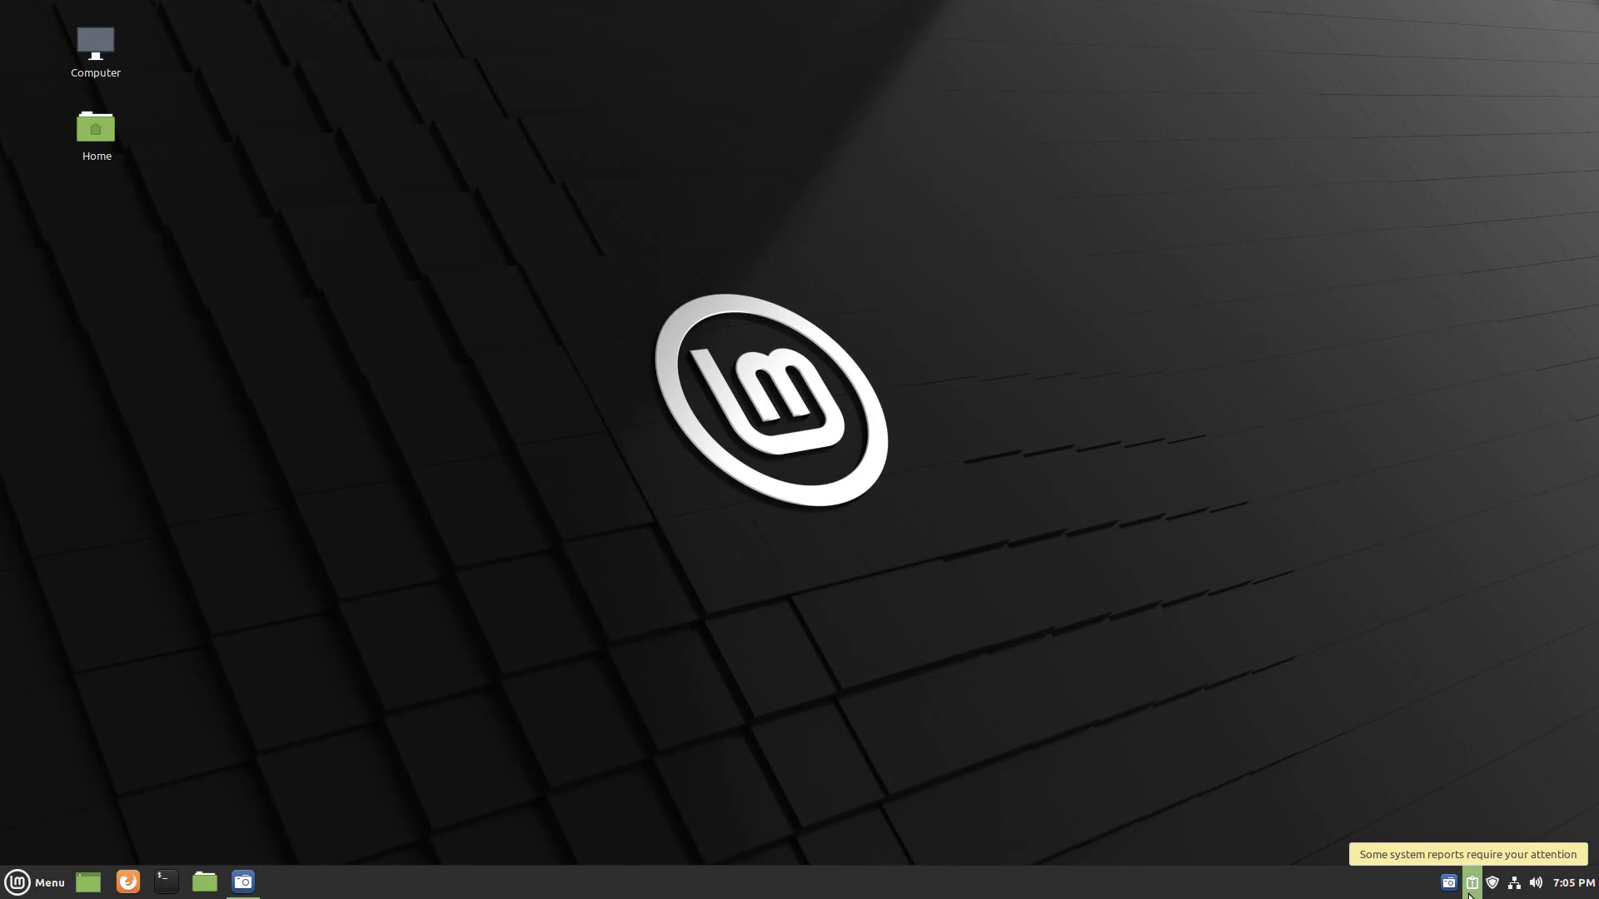
- From the System Reports tray icon, install the missing openoffice.org-hyphenation language packs
{"action": "left_click", "coordinate": [1471, 882]}
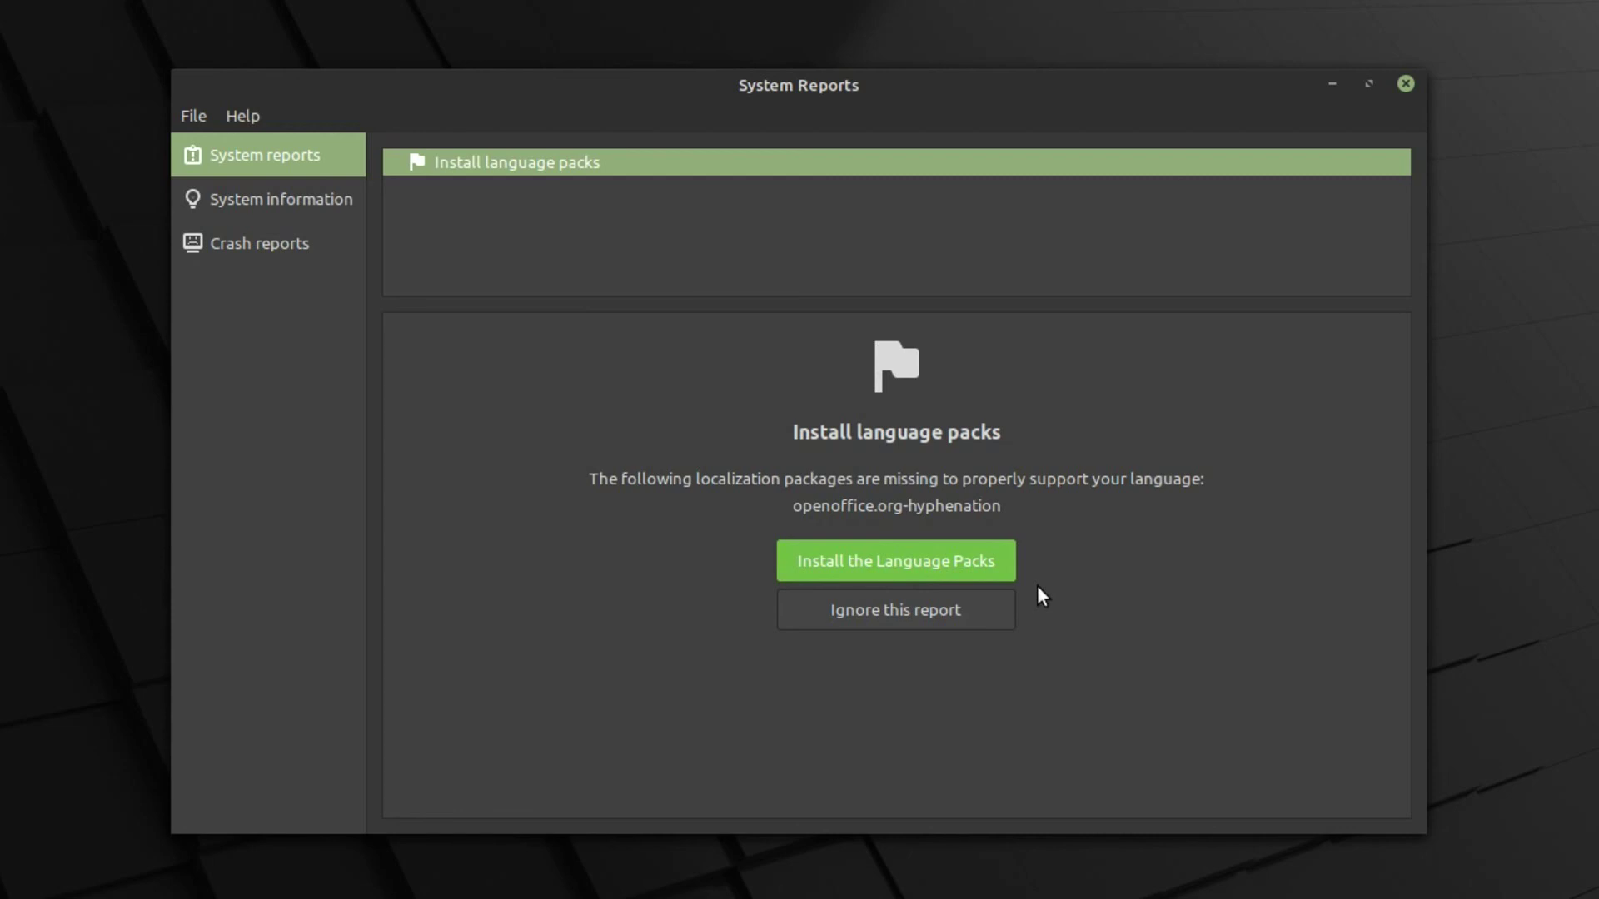
{"action": "left_click", "coordinate": [978, 562]}
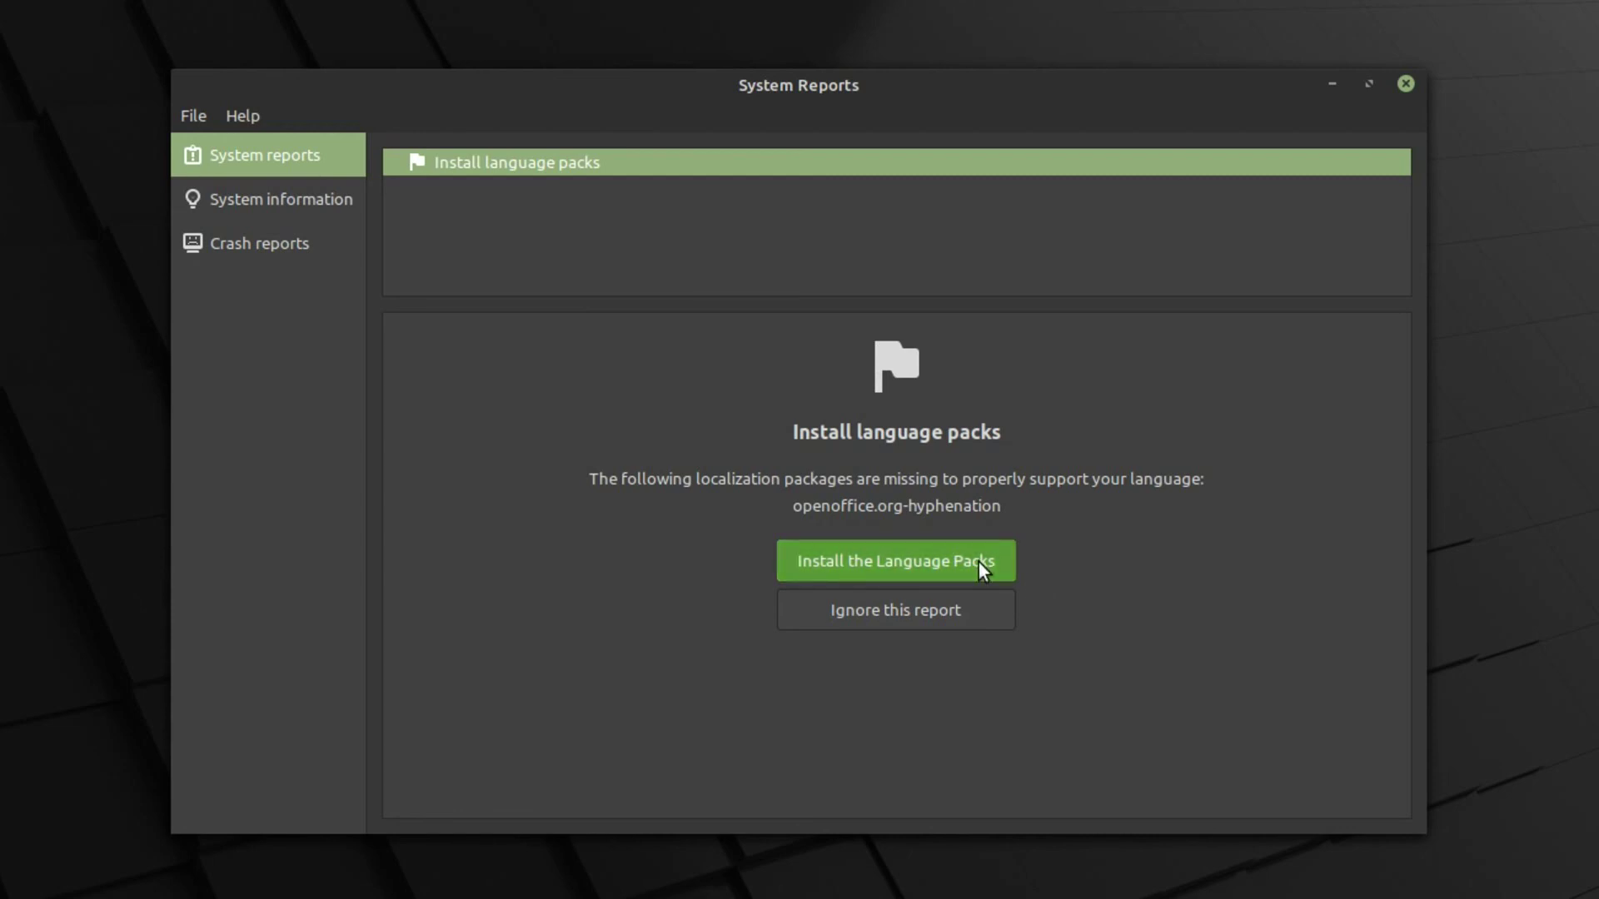